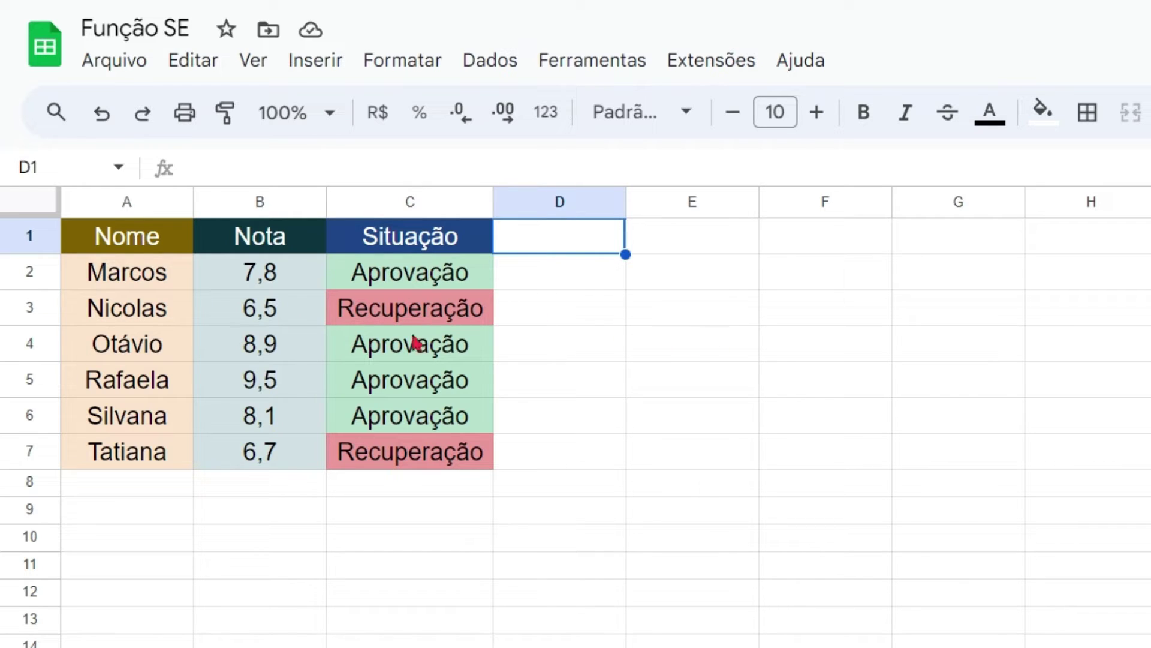
# Set the grade in B2 to 6,5 and the grade in B3 to 8.
pyautogui.click(268, 282)
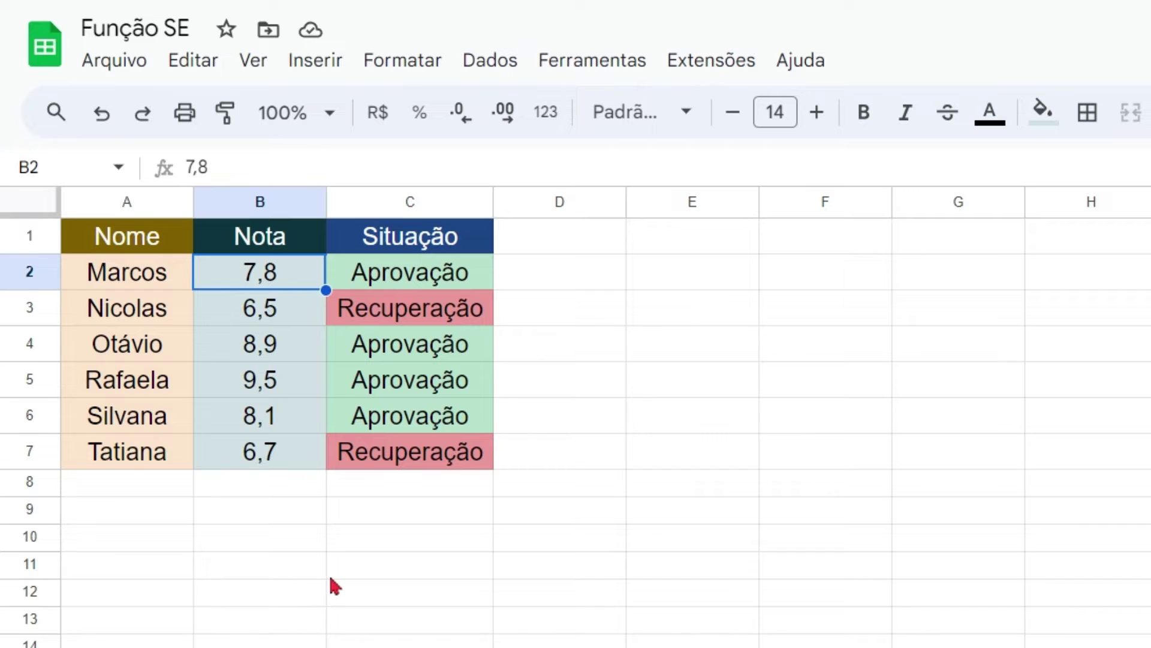
pyautogui.write('6,')
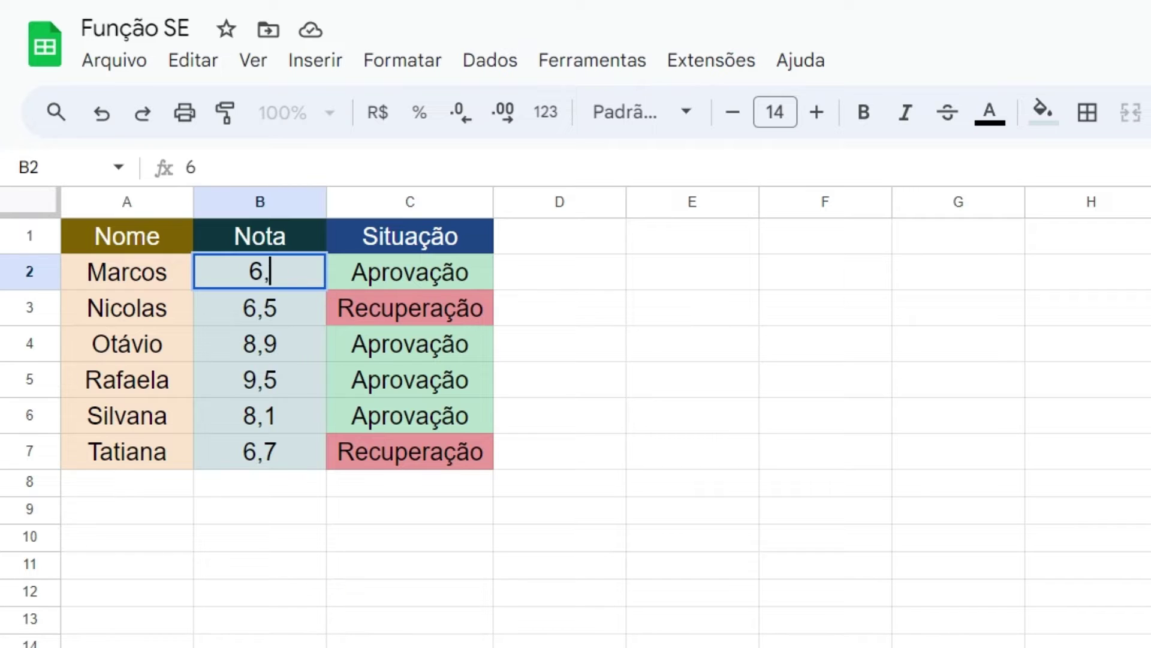
pyautogui.write('5')
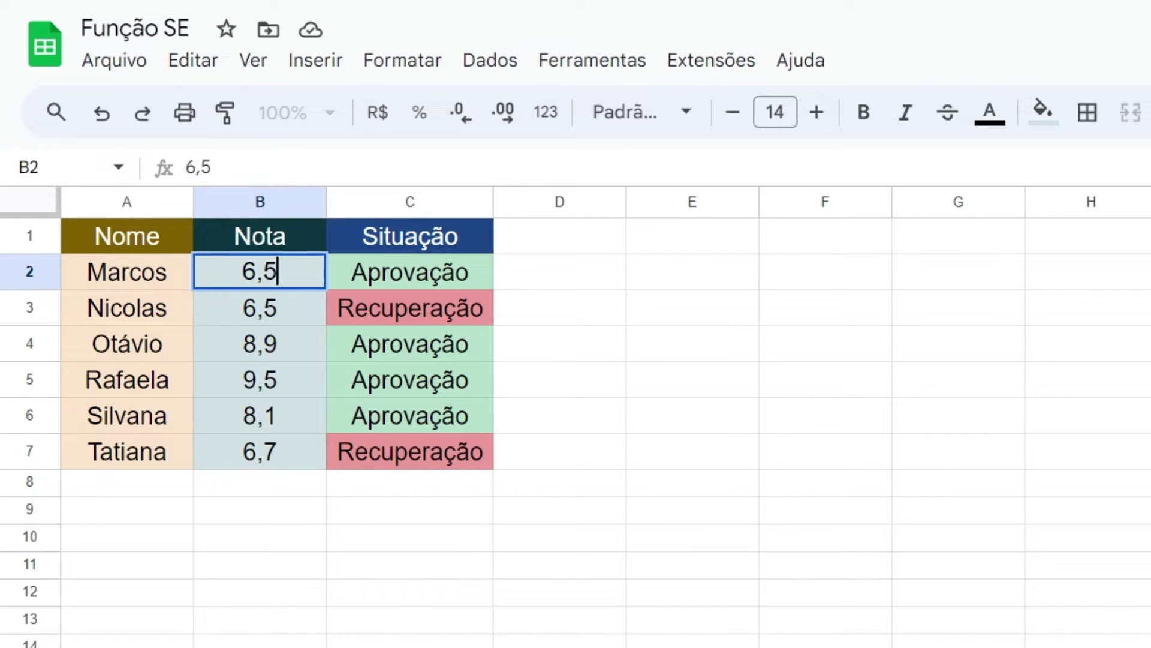
pyautogui.press('Return')
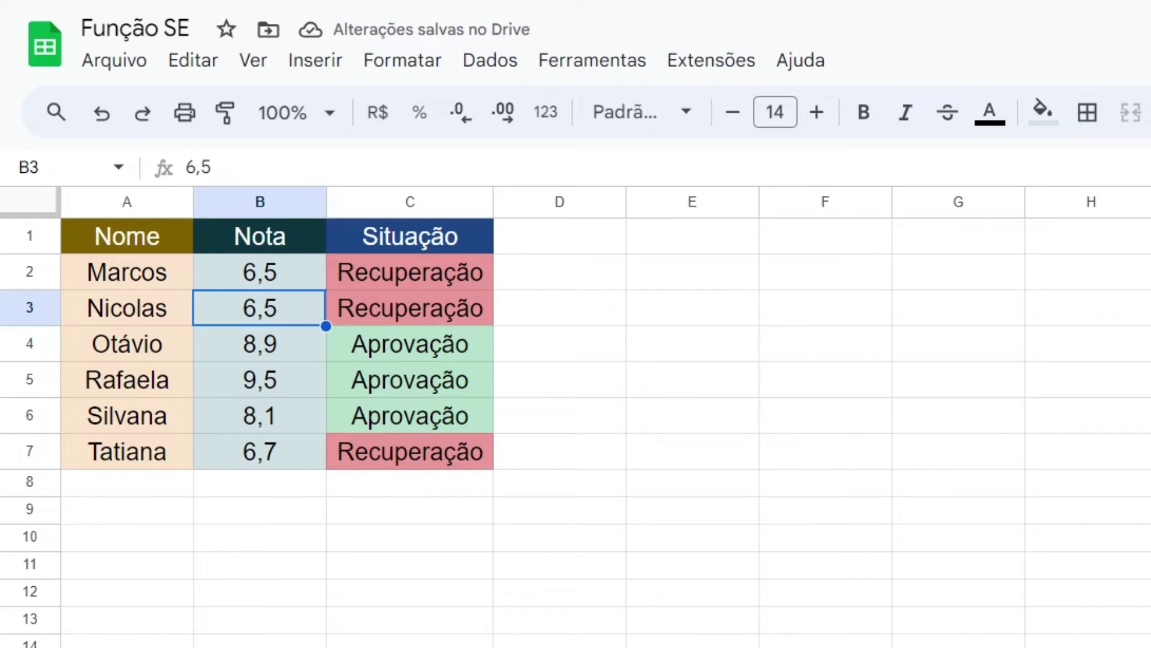
pyautogui.write('8')
pyautogui.press('Return')
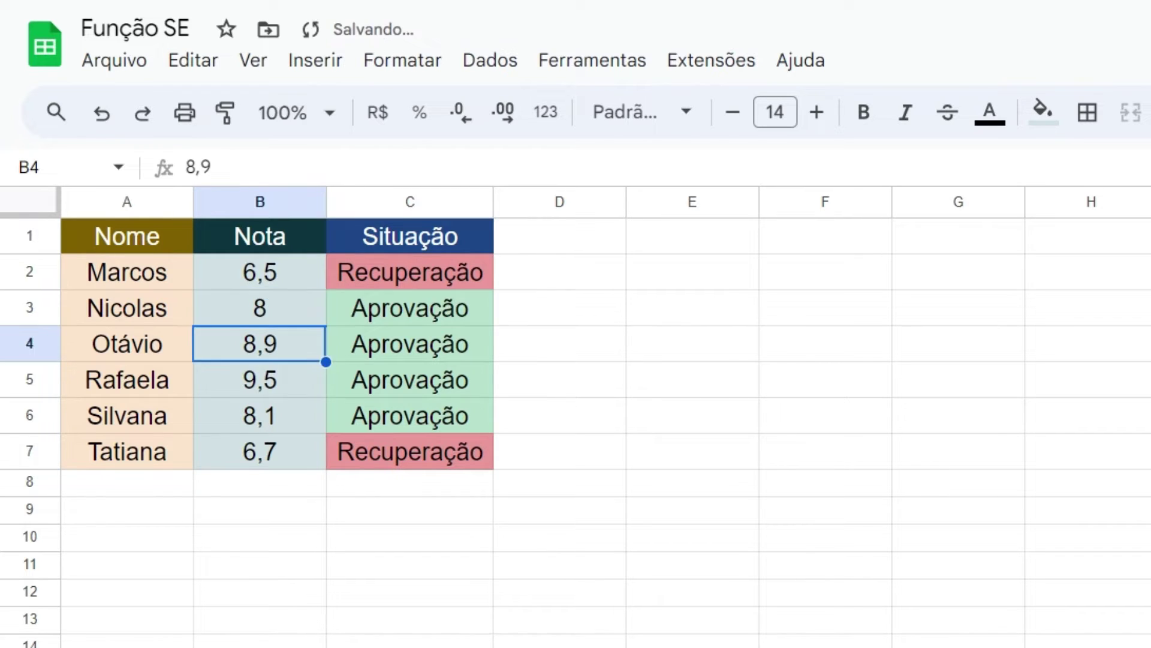
# Set the grades in B2 and B7 to 7,5.
pyautogui.click(260, 271)
pyautogui.write('7,5')
pyautogui.press('Return')
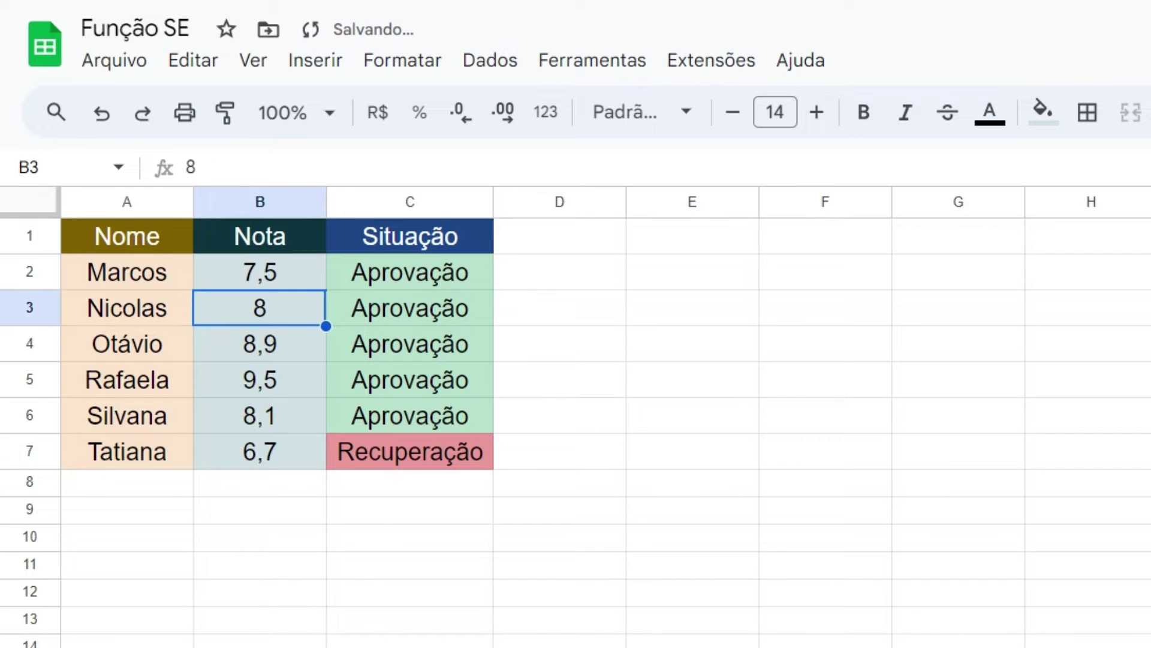
pyautogui.click(259, 344)
pyautogui.click(259, 451)
pyautogui.write('7,5')
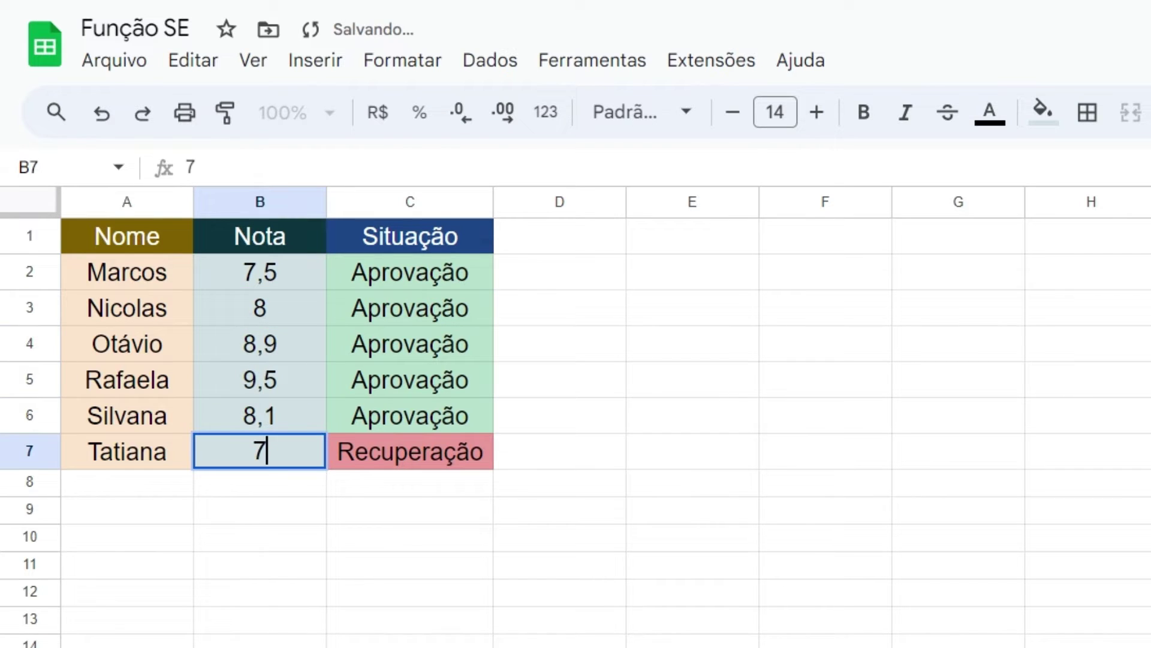
pyautogui.press('Return')
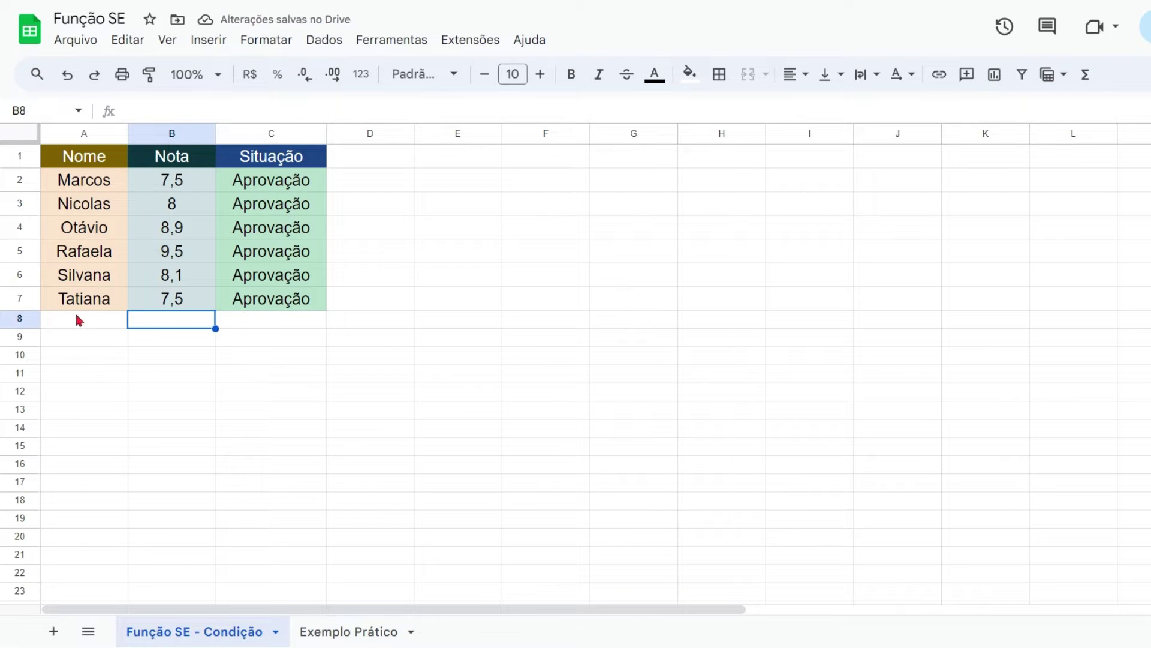
# On the Exemplo Prático sheet, start an SE formula in C2 with the logical test B2>7.
pyautogui.click(82, 318)
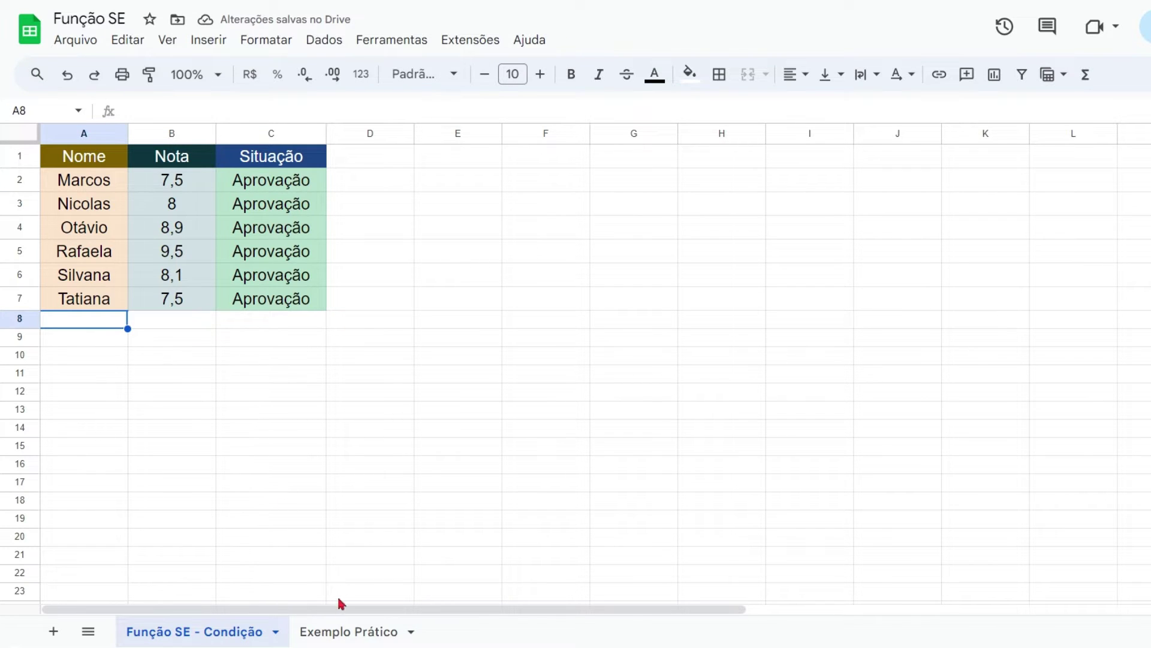
pyautogui.click(335, 631)
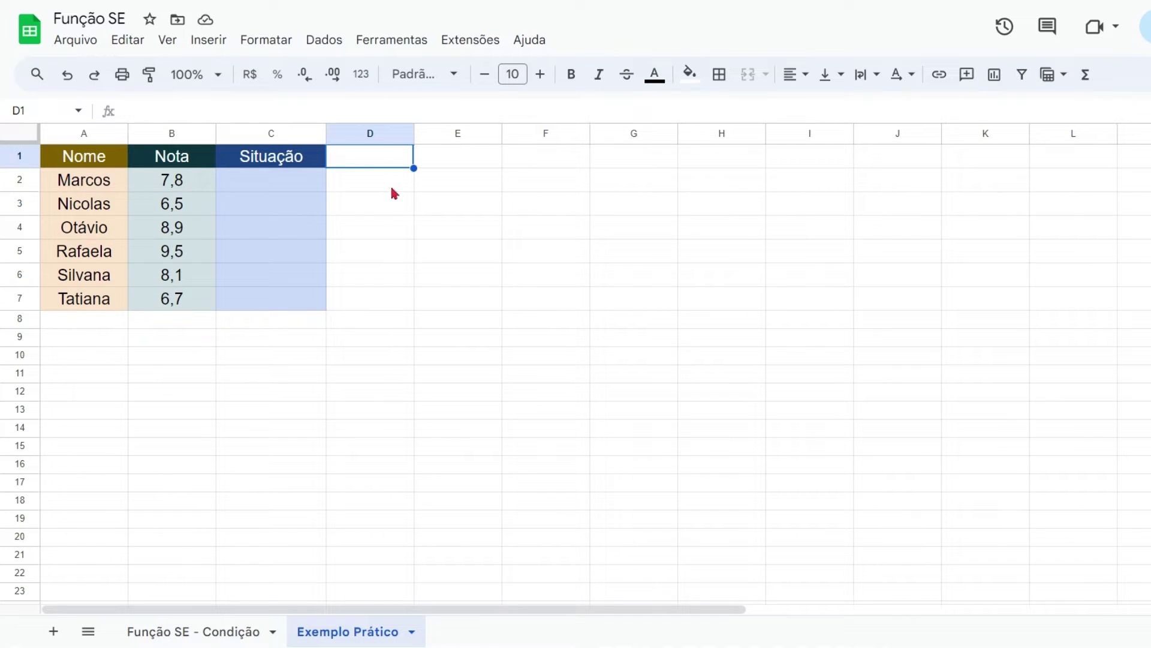
pyautogui.click(269, 186)
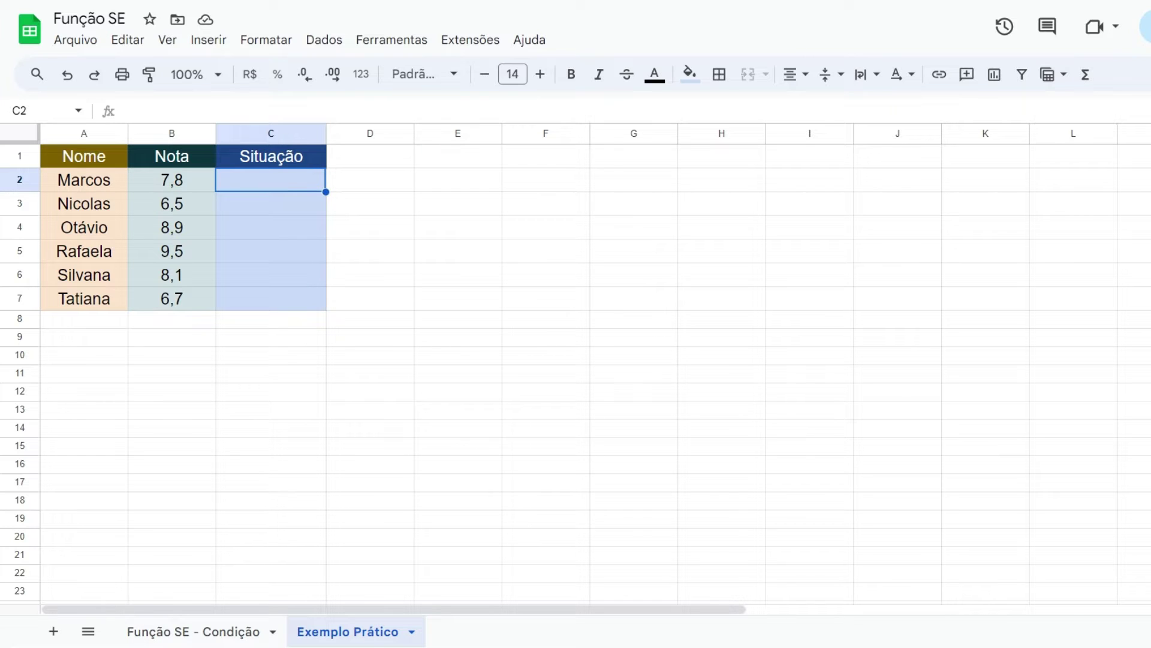
pyautogui.write('=SE')
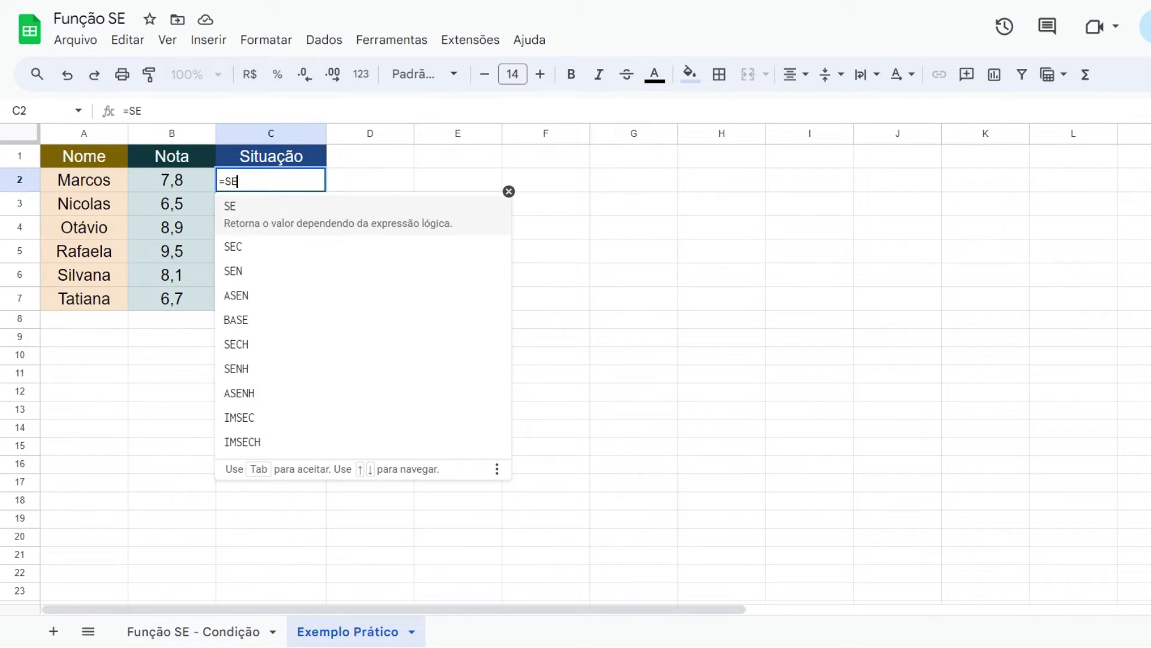
pyautogui.click(288, 211)
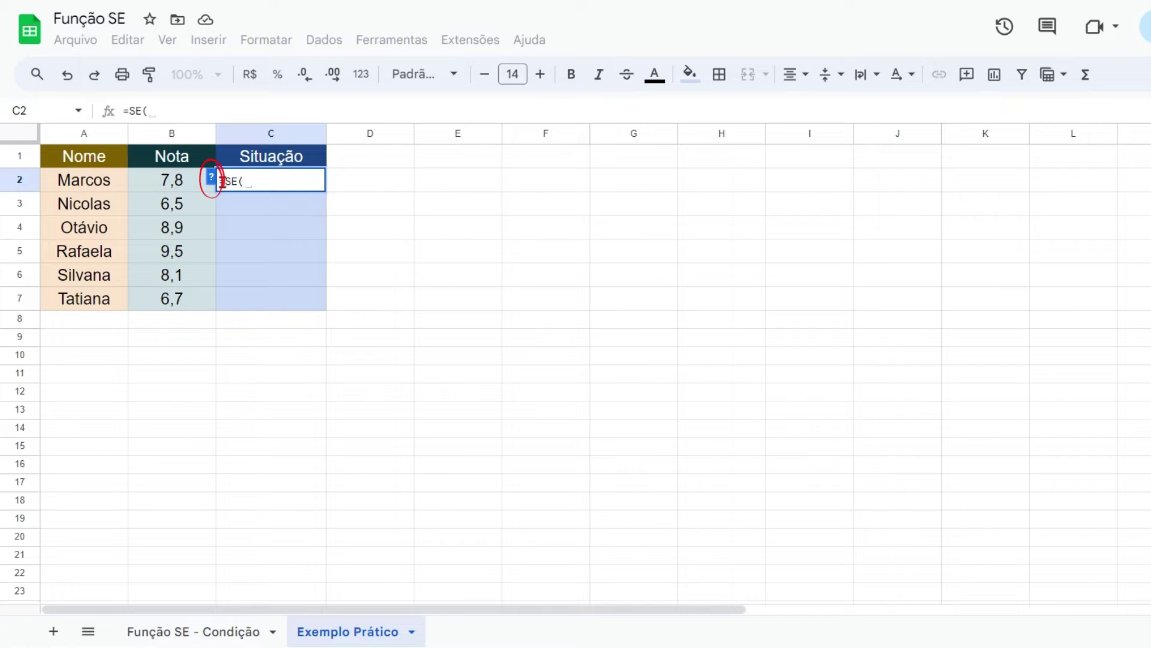
pyautogui.click(212, 178)
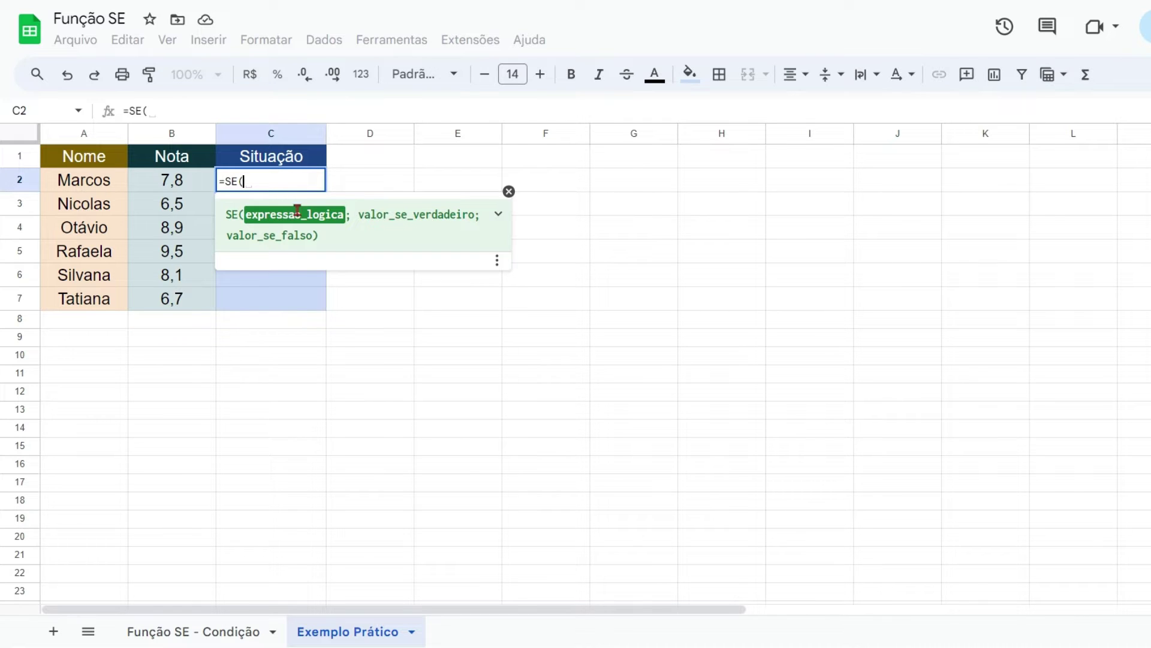
pyautogui.click(192, 185)
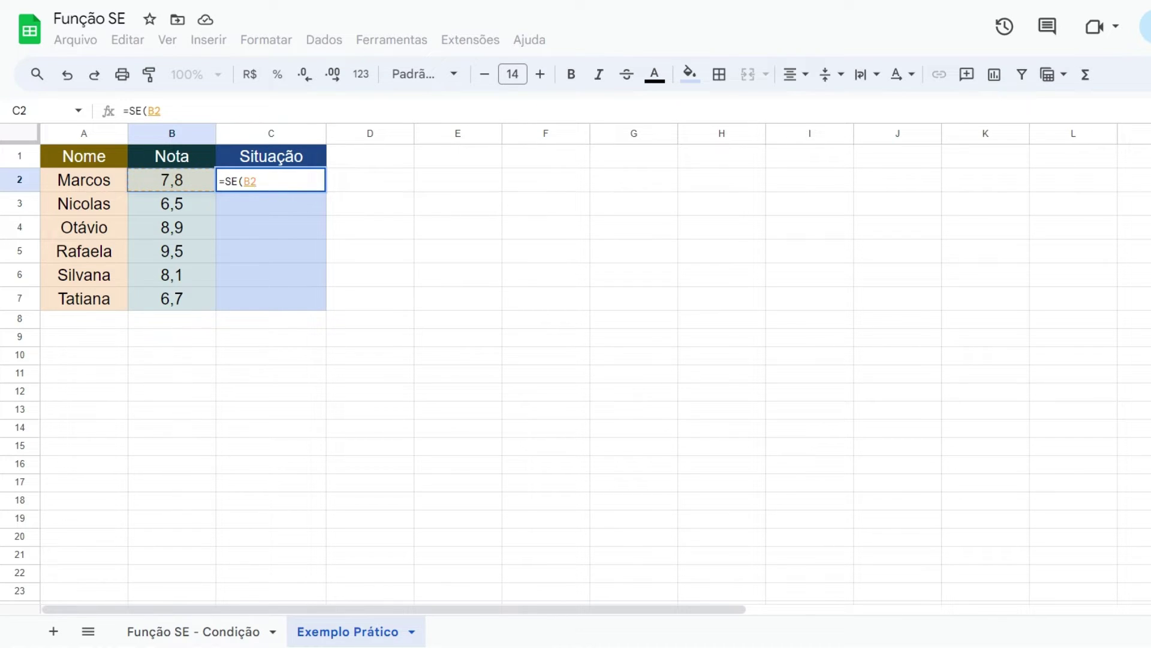
pyautogui.write('>')
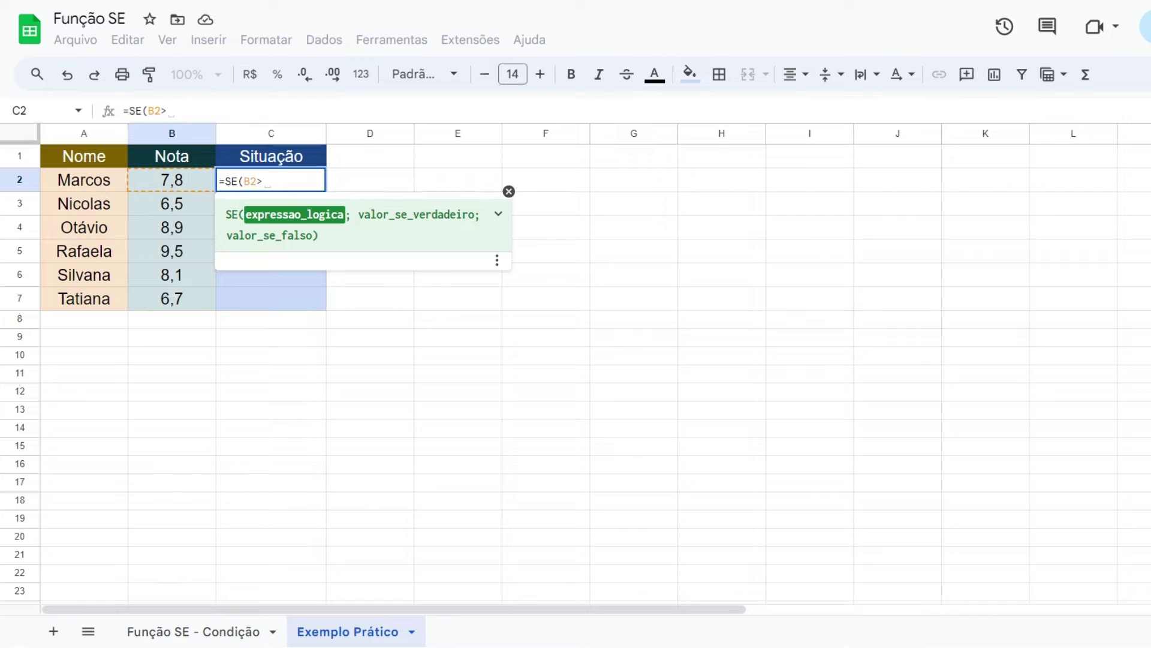
pyautogui.write('7')
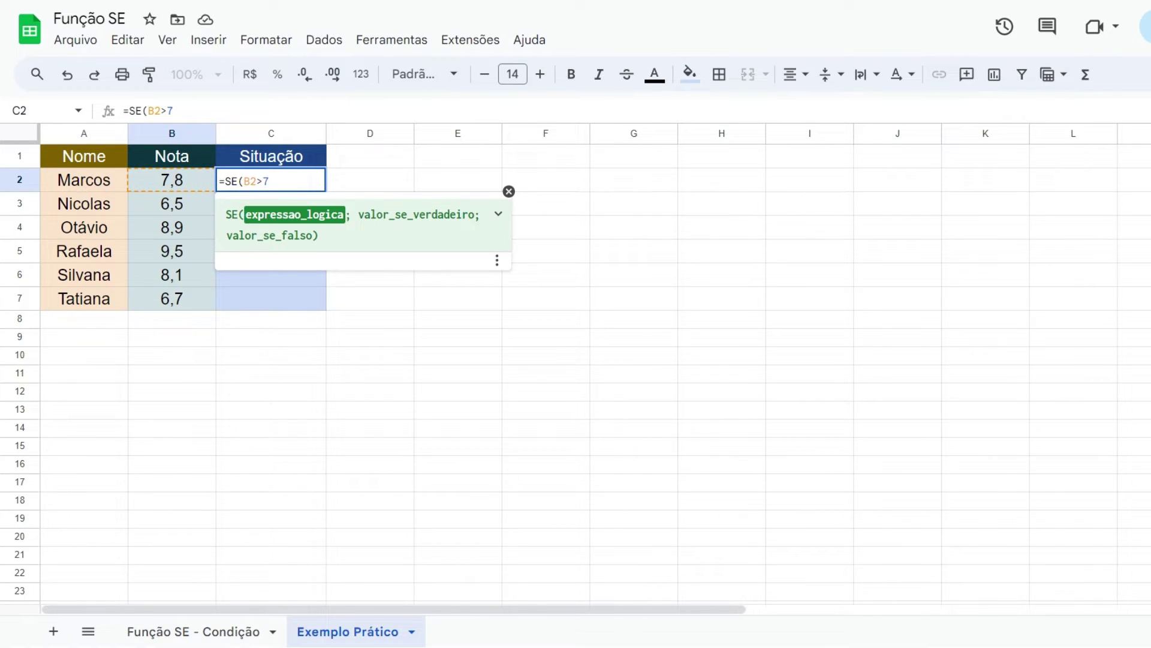
pyautogui.write(';')
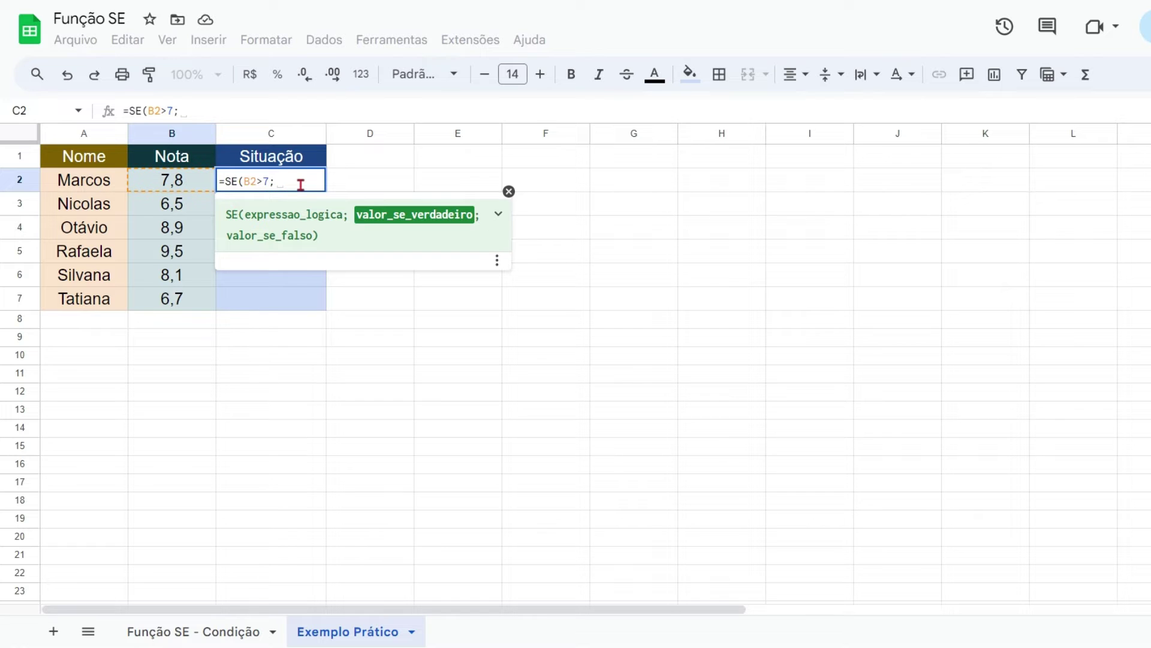
# Complete the C2 formula with "Aprovação" if true and "Recuperação" if false, declining the suggested autofill.
pyautogui.write('"')
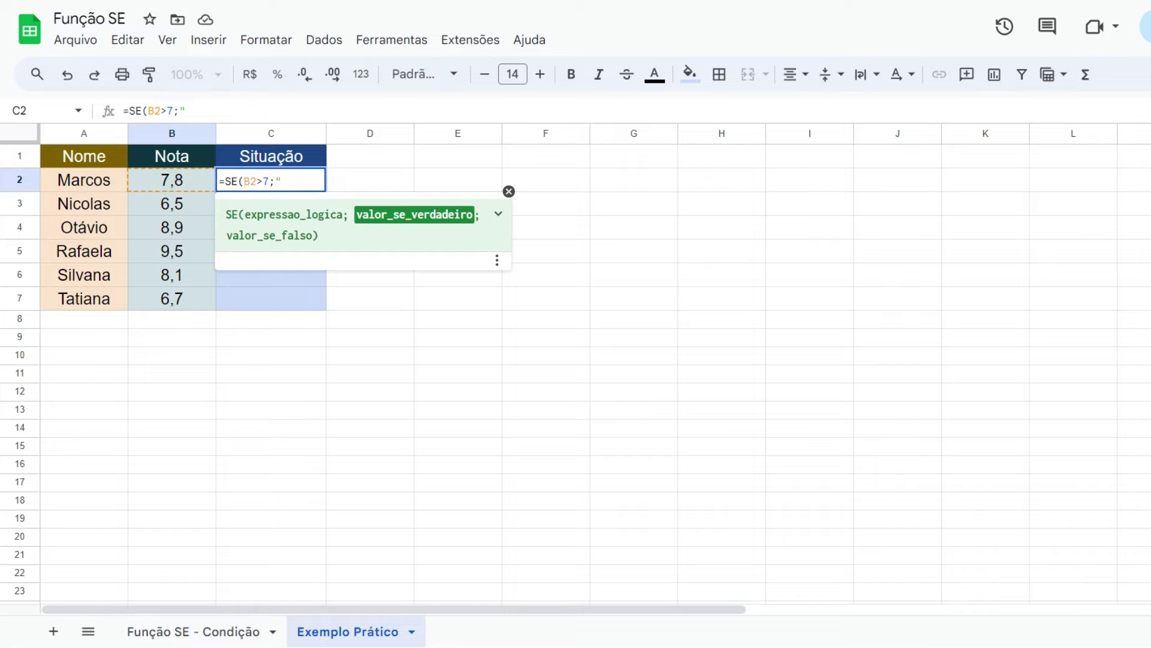
pyautogui.write('Aprovaç')
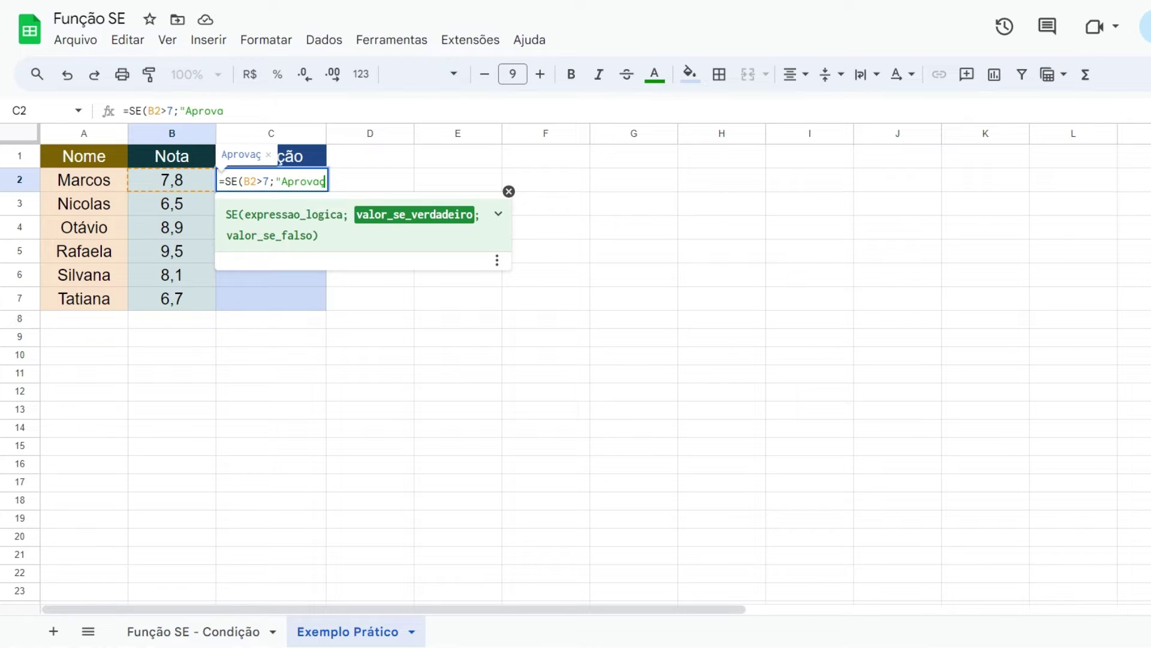
pyautogui.write('ão"')
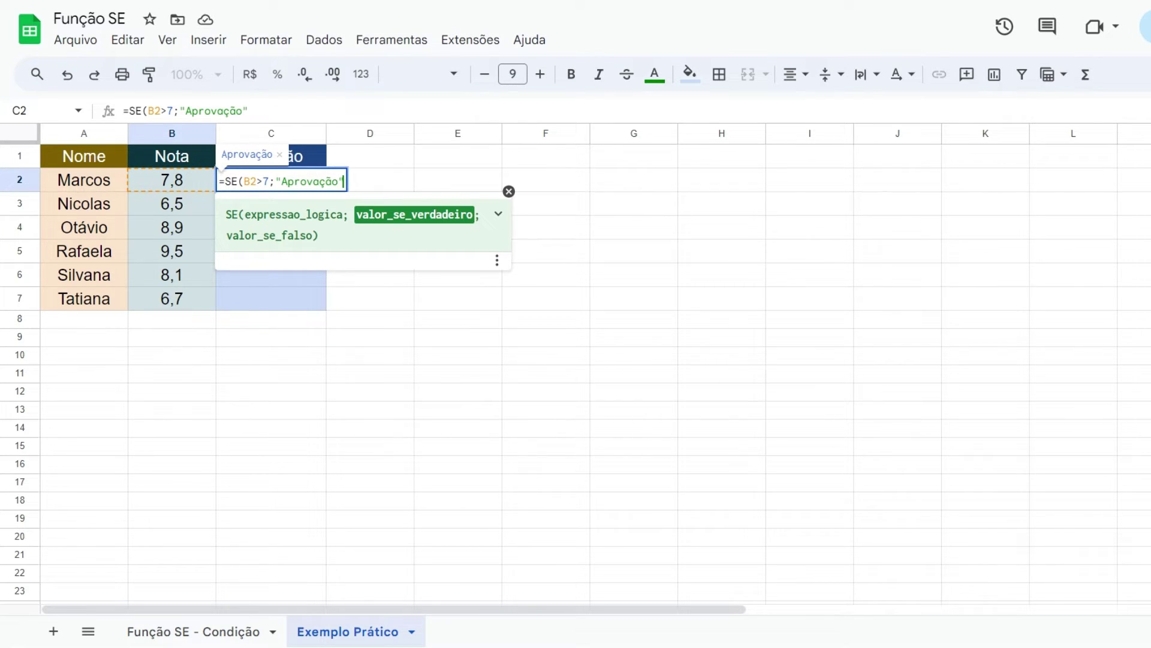
pyautogui.write(';')
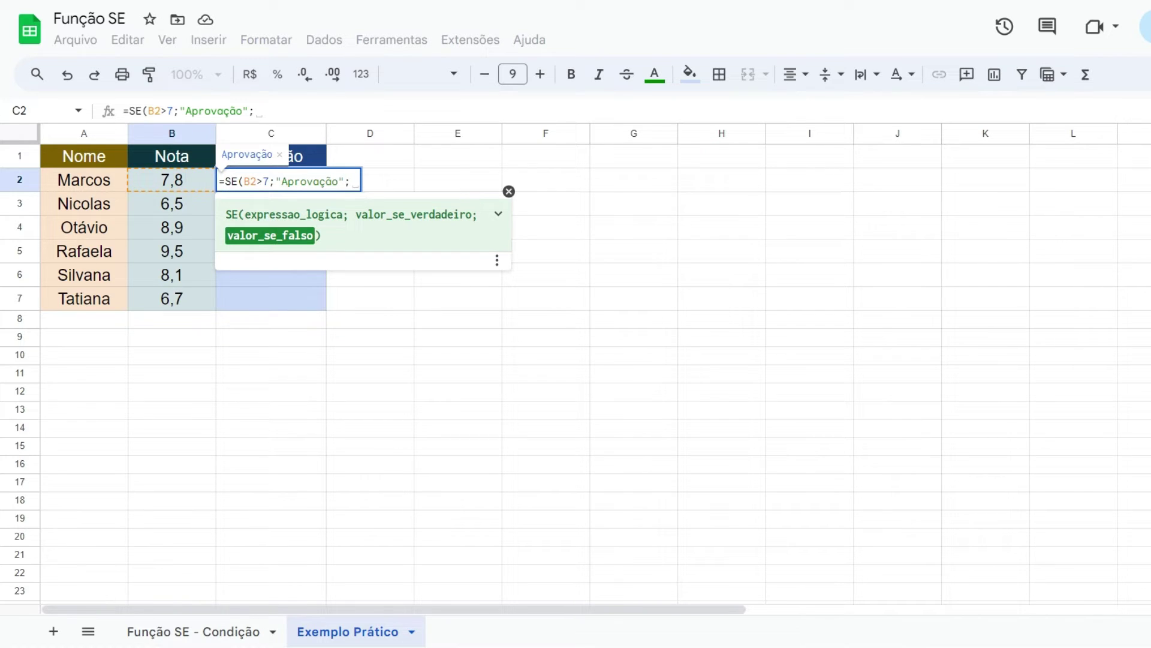
pyautogui.write('"Recu')
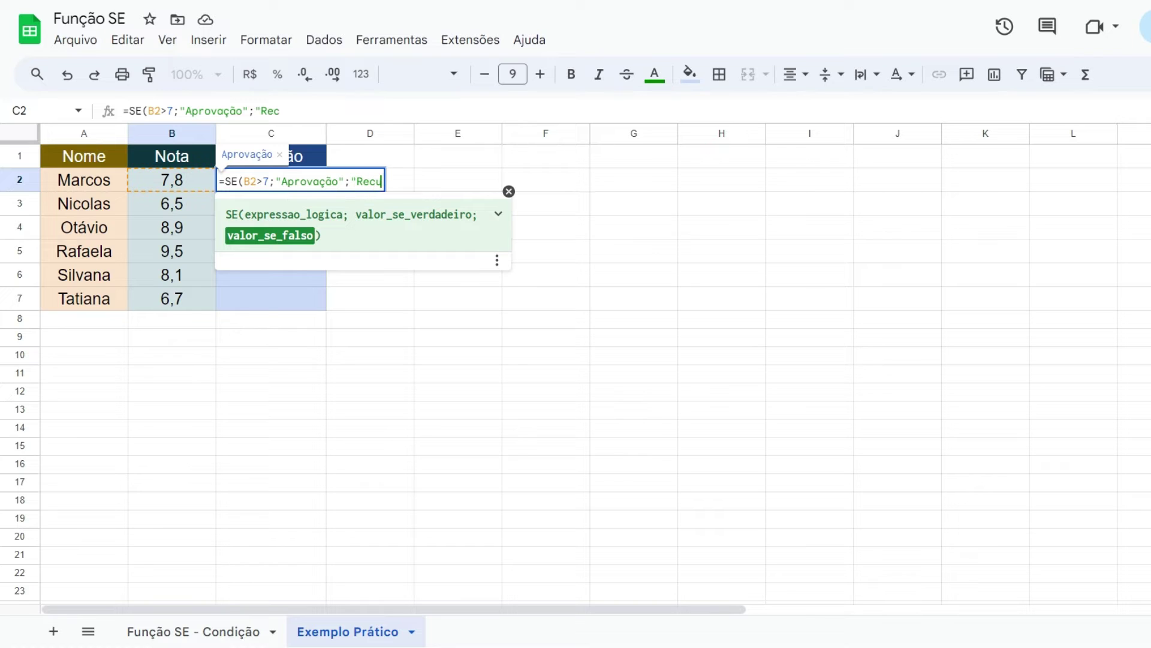
pyautogui.write('peração"')
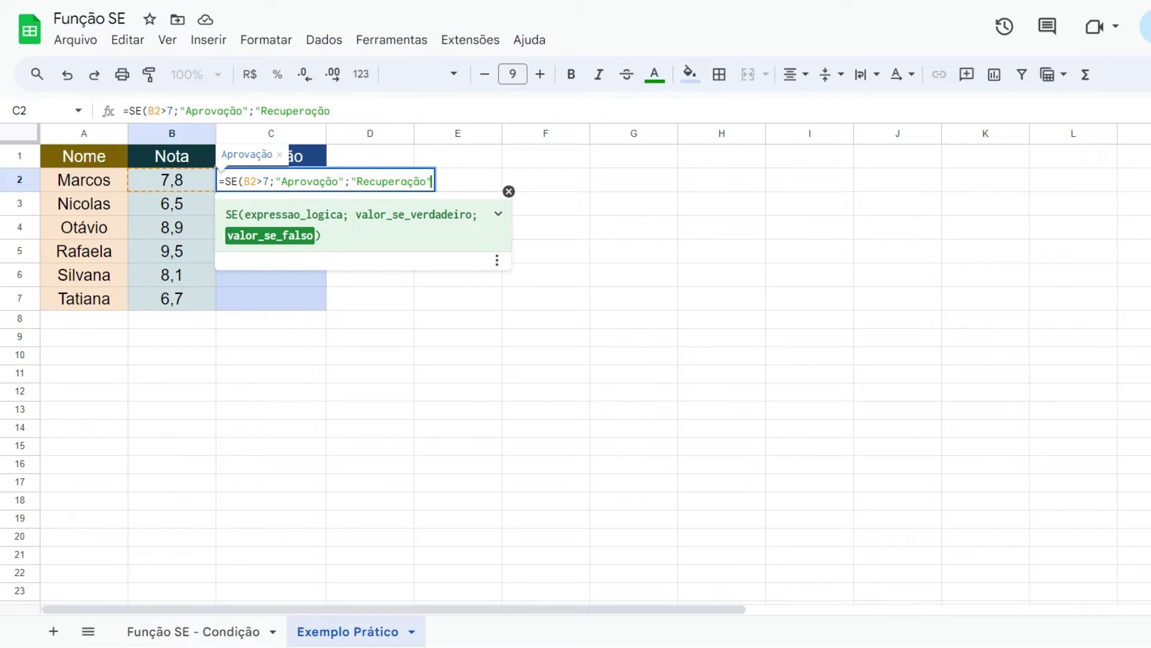
pyautogui.write(')')
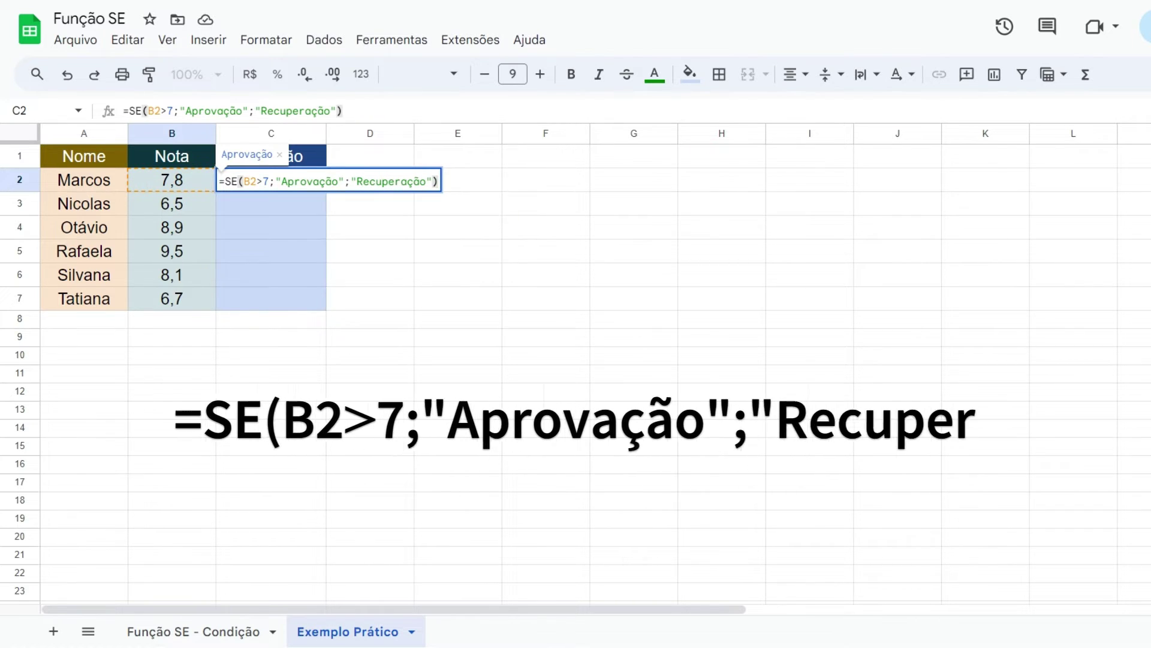
pyautogui.press('Return')
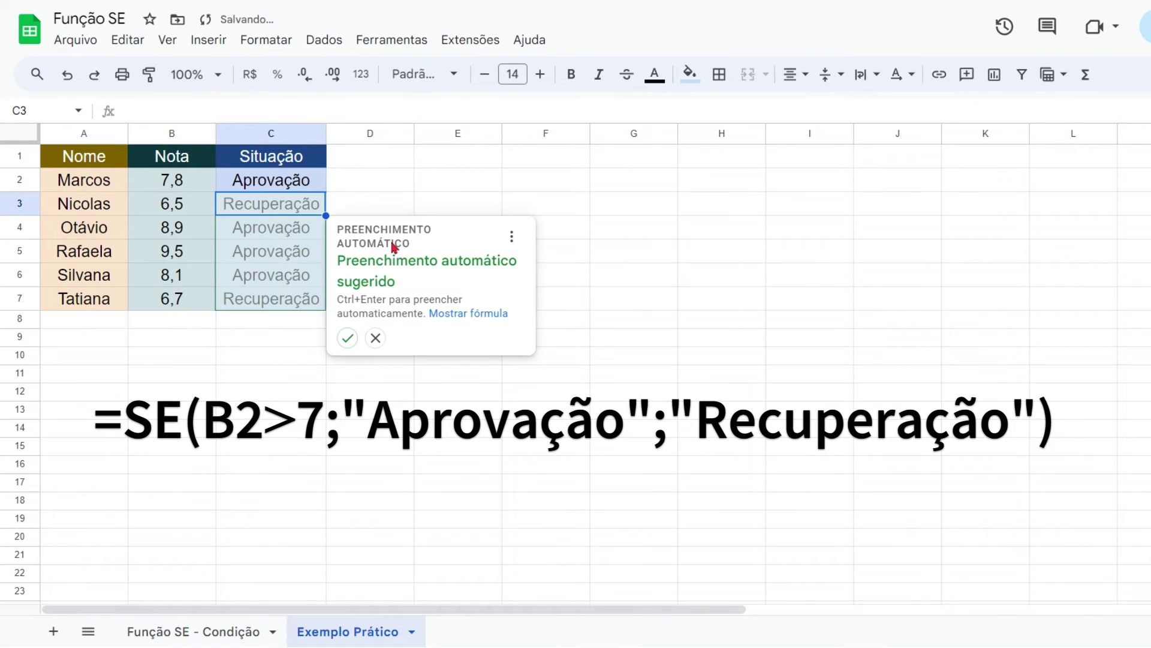
pyautogui.click(377, 338)
# Try filling the C2 formula down through C7, and undo the fill.
pyautogui.click(303, 185)
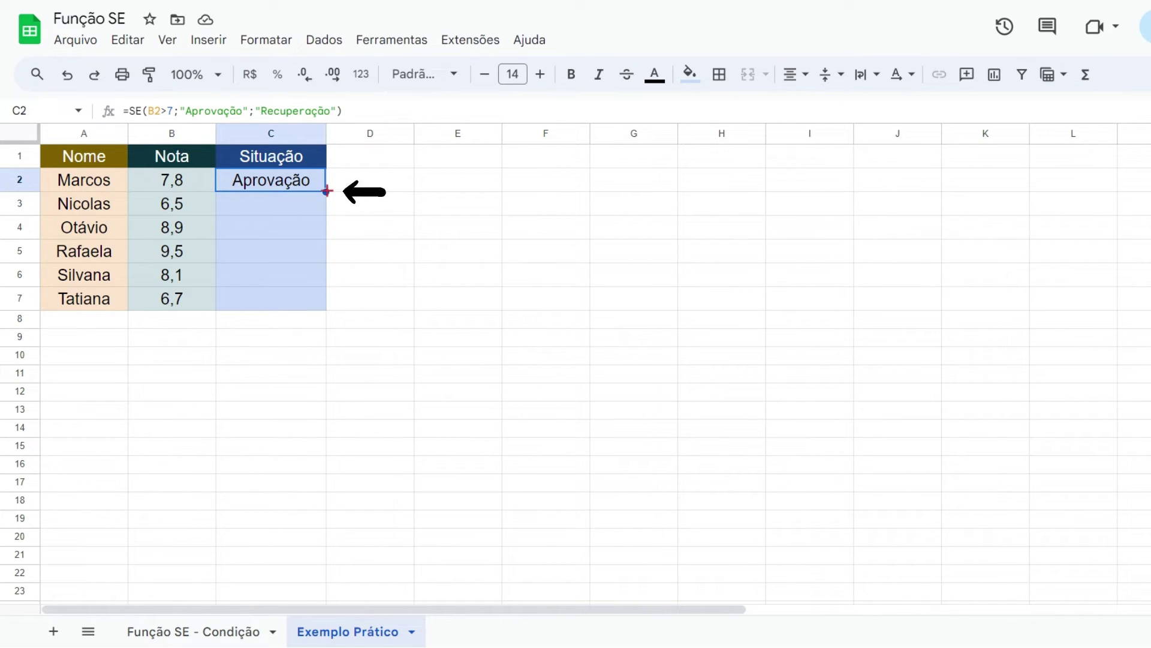
pyautogui.moveTo(326, 191); pyautogui.dragTo(327, 293)
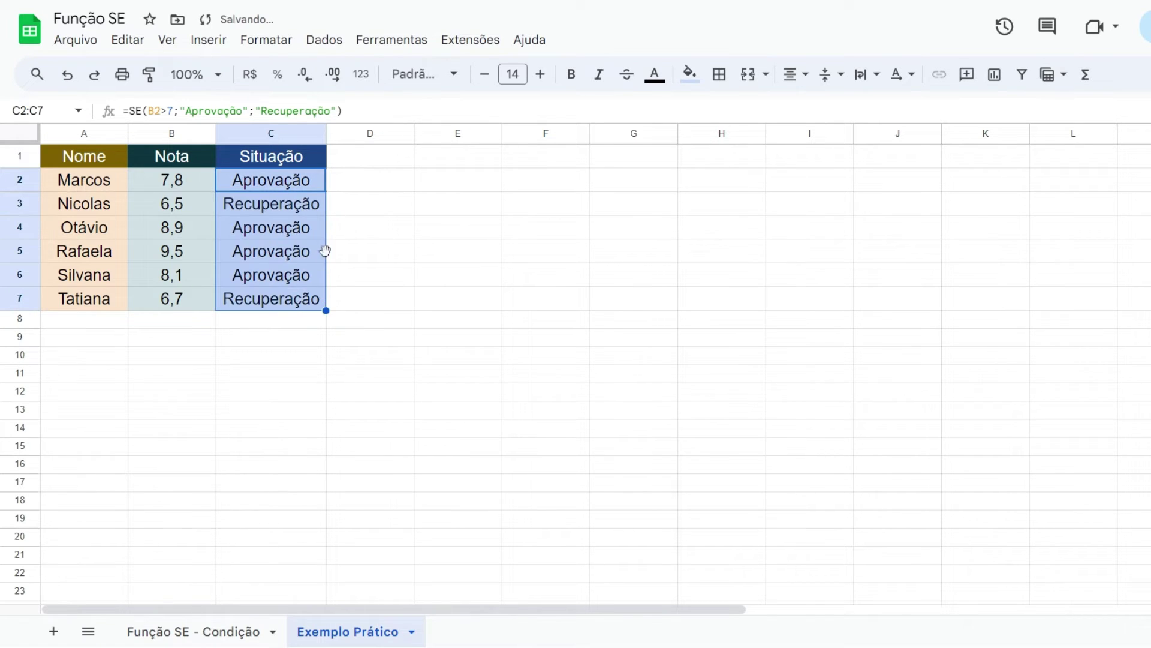
pyautogui.click(346, 179)
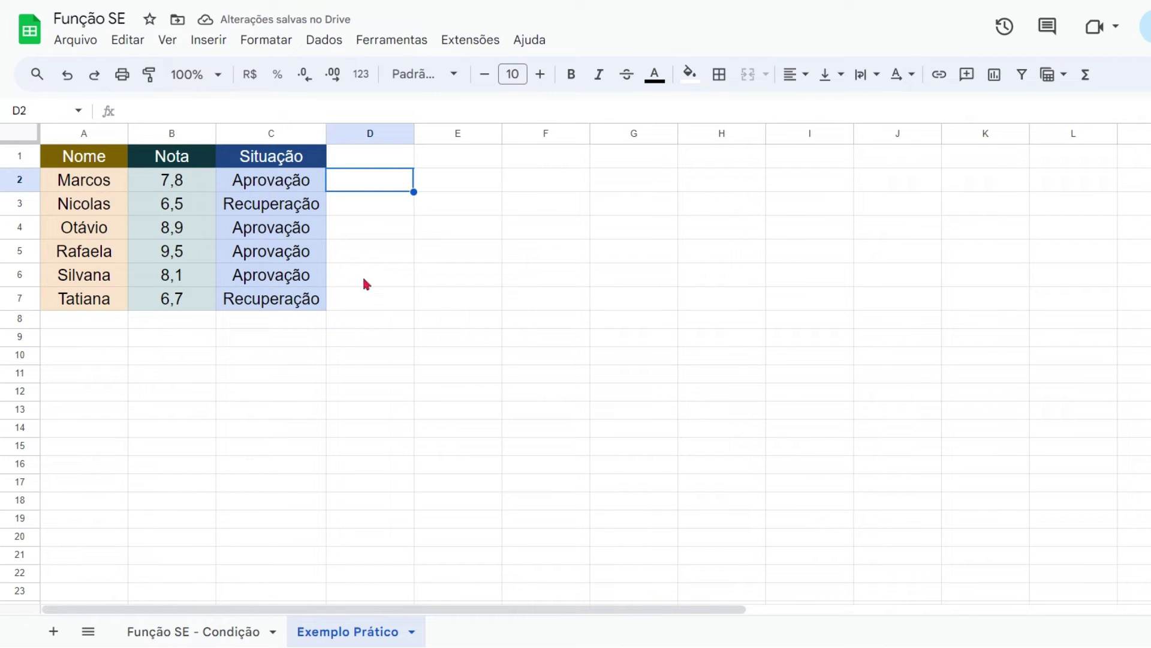
pyautogui.hotkey('ctrl', 'z')
# Autofill the SE formula from C2 down the rest of the Situação column to C7.
pyautogui.click(357, 187)
pyautogui.click(318, 187)
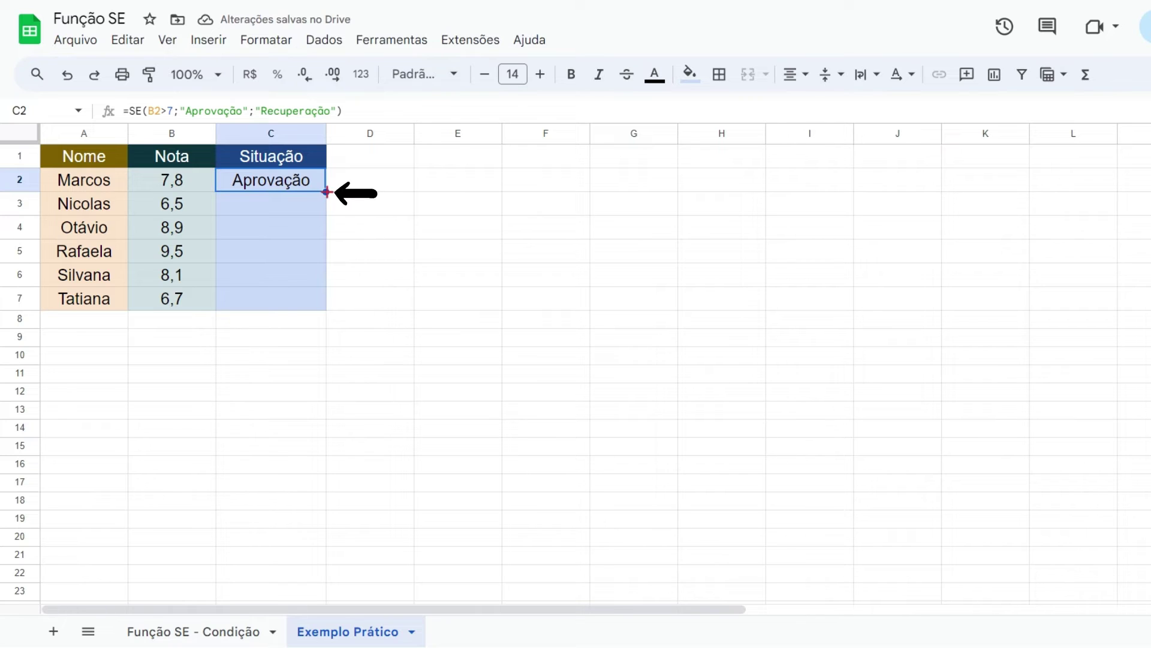
pyautogui.doubleClick(326, 192)
pyautogui.click(334, 190)
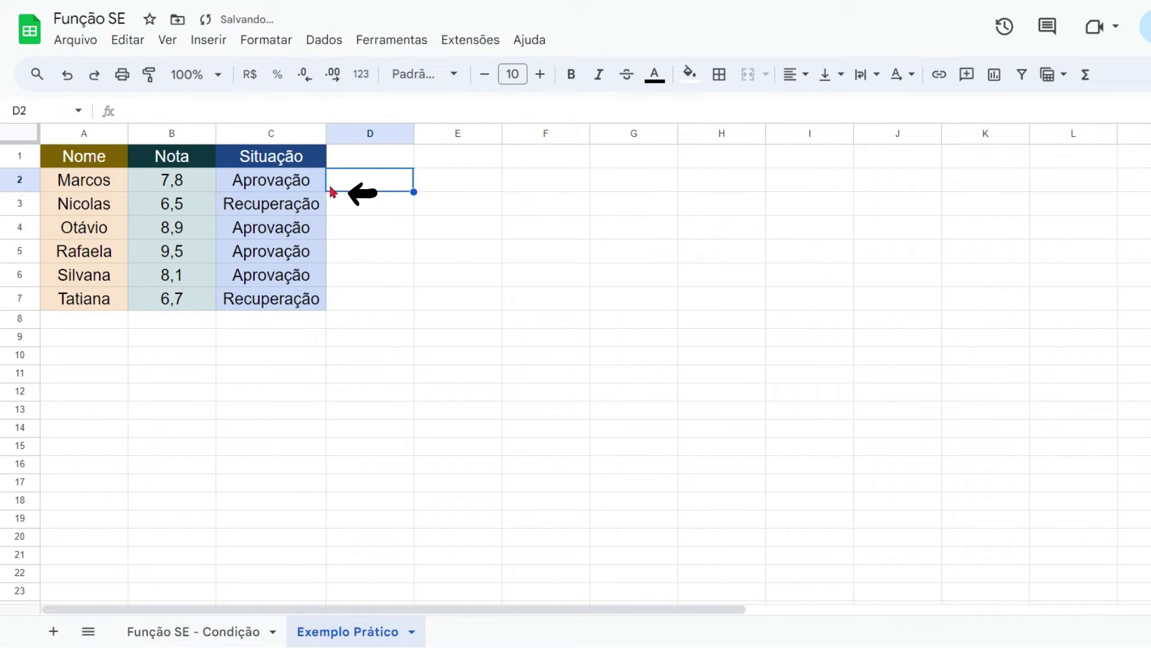
# Examine the SE formula in C2 and the grade in B2 that it tests.
pyautogui.click(290, 187)
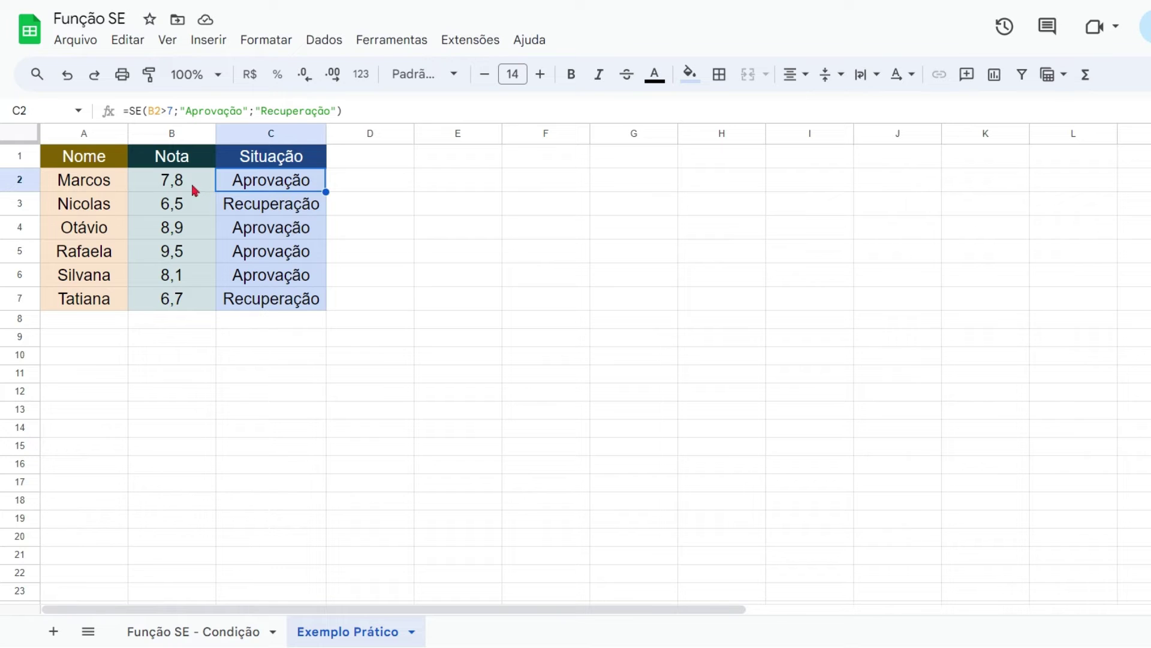
pyautogui.click(190, 181)
pyautogui.click(233, 187)
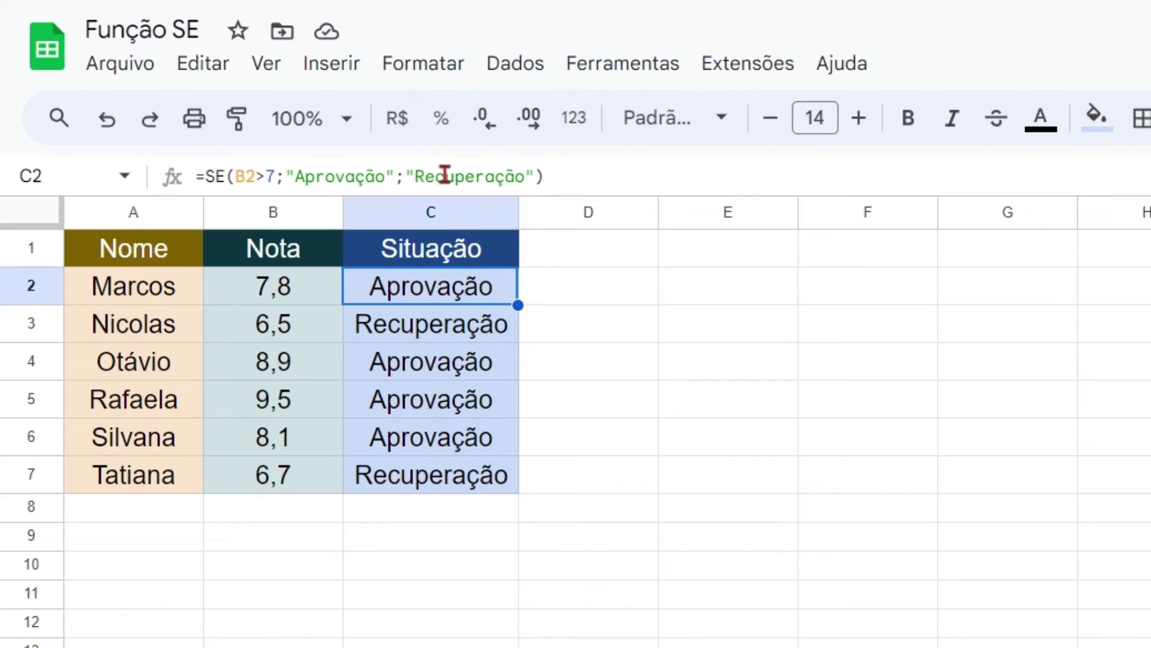
pyautogui.click(553, 264)
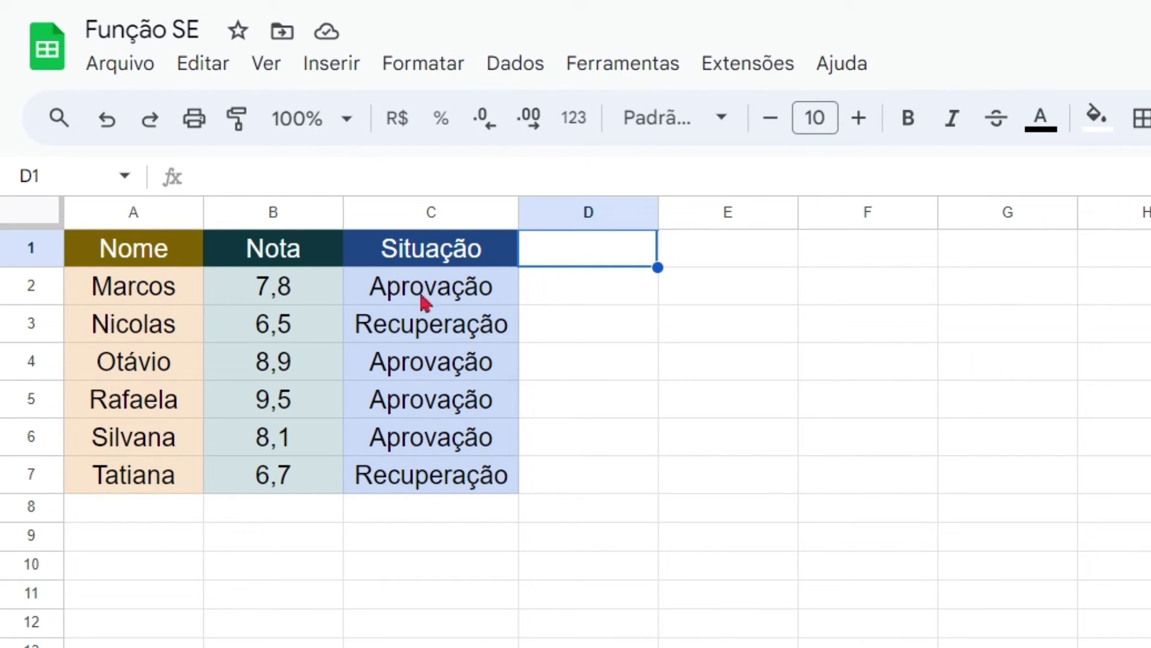
pyautogui.click(307, 288)
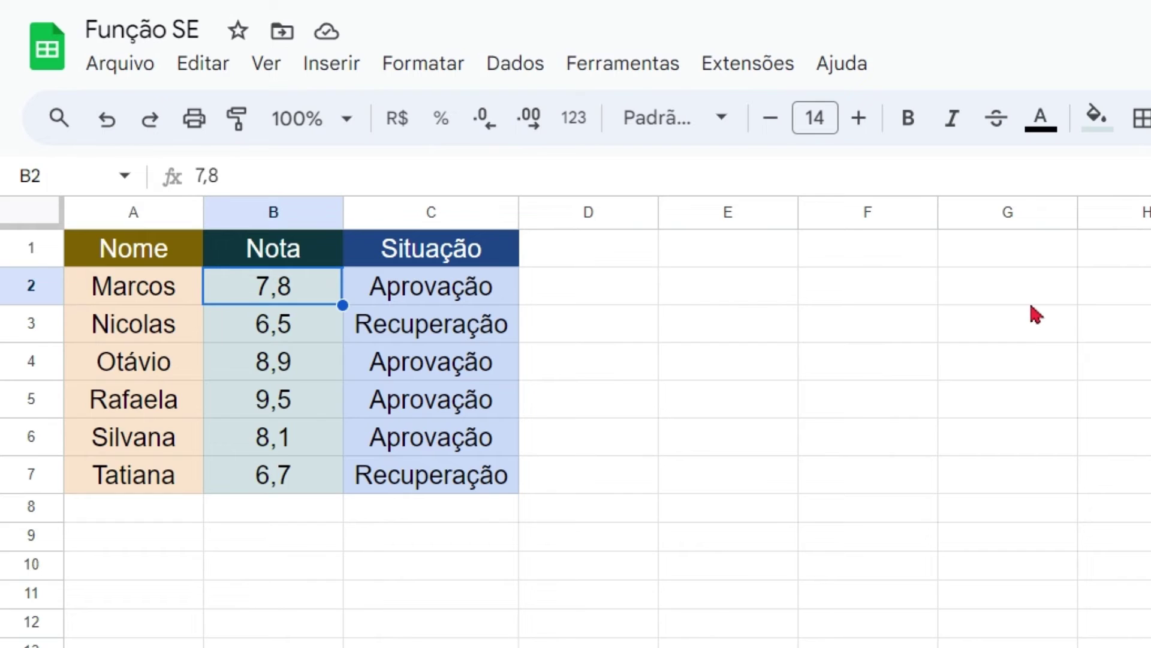
# Change the grade in B2 to 6,5 to test the SE formula beside it.
pyautogui.write('6,5')
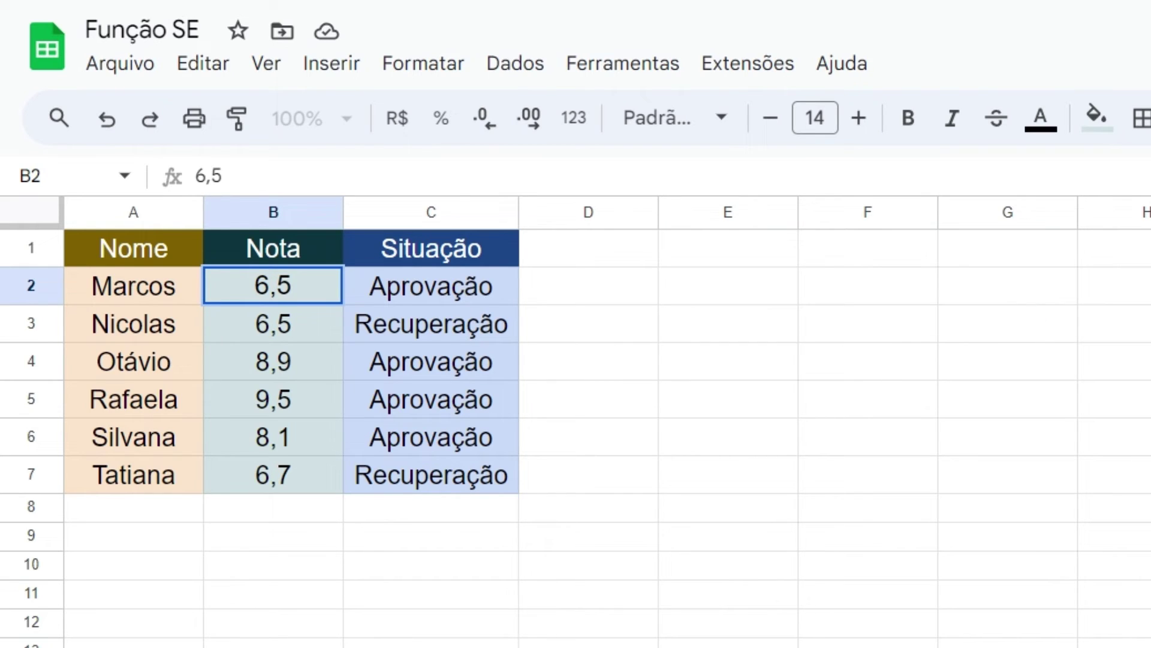
pyautogui.press('Return')
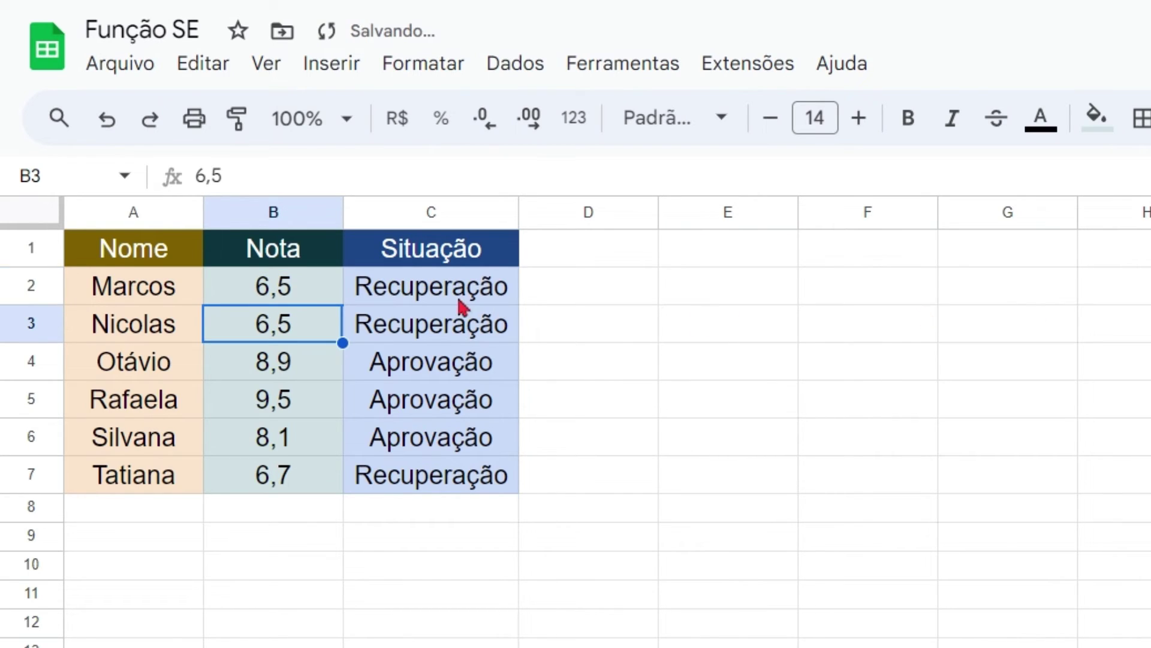
# Set the grades in B2, B3 and B7 to 8.
pyautogui.press('Up')
pyautogui.write('8')
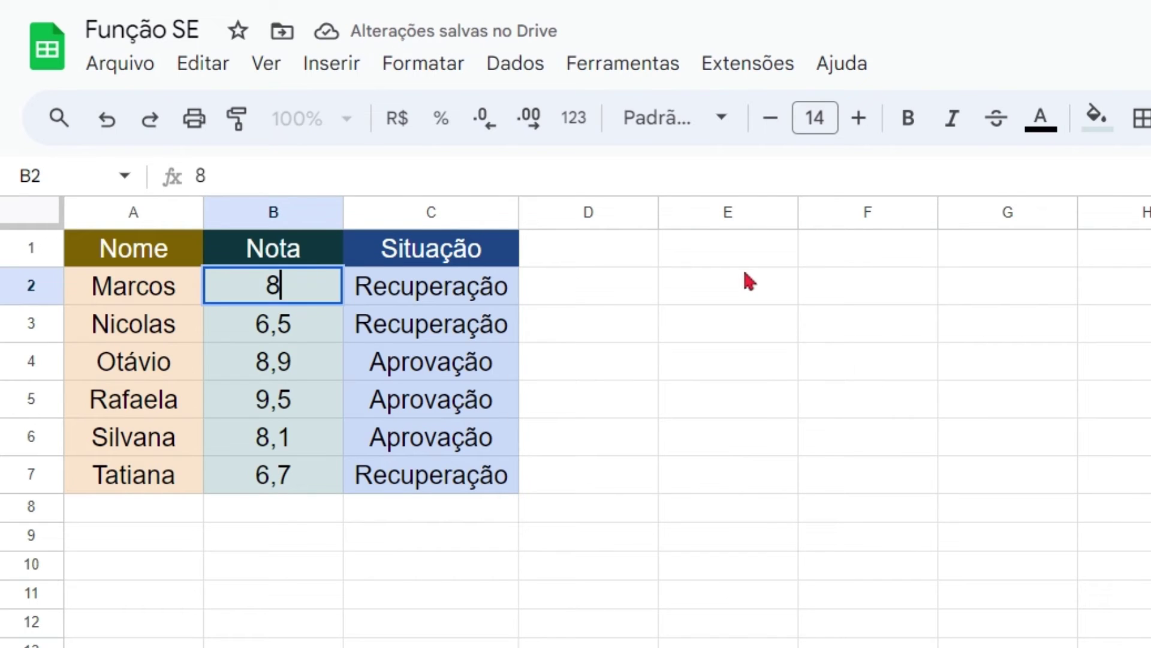
pyautogui.press('Return')
pyautogui.write('8')
pyautogui.press('Return')
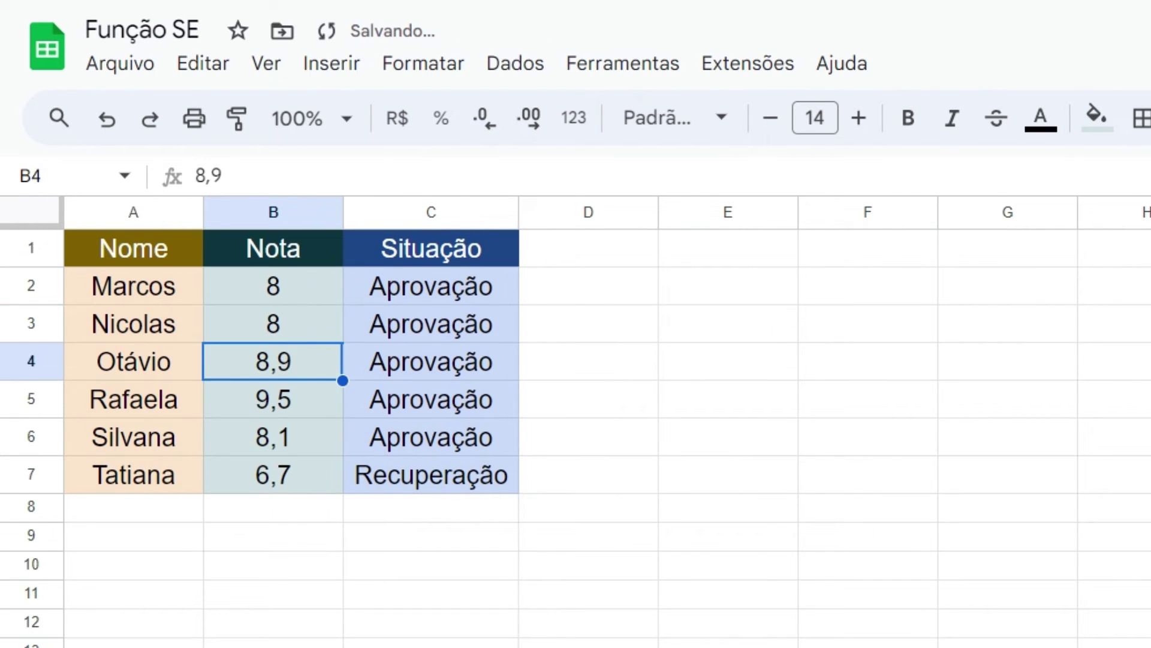
pyautogui.press('Down')
pyautogui.press('Down')
pyautogui.press('Down')
pyautogui.write('8')
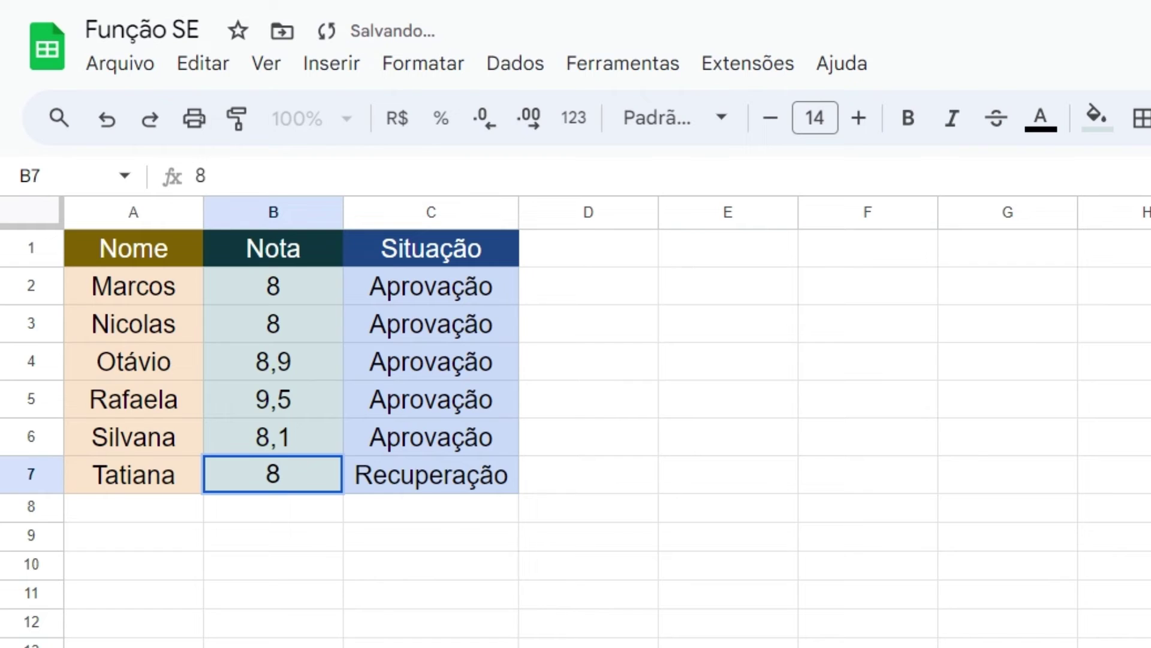
pyautogui.press('Return')
# Set the grades in B4 and B5 to 6,5.
pyautogui.press('Up')
pyautogui.press('Up')
pyautogui.press('Up')
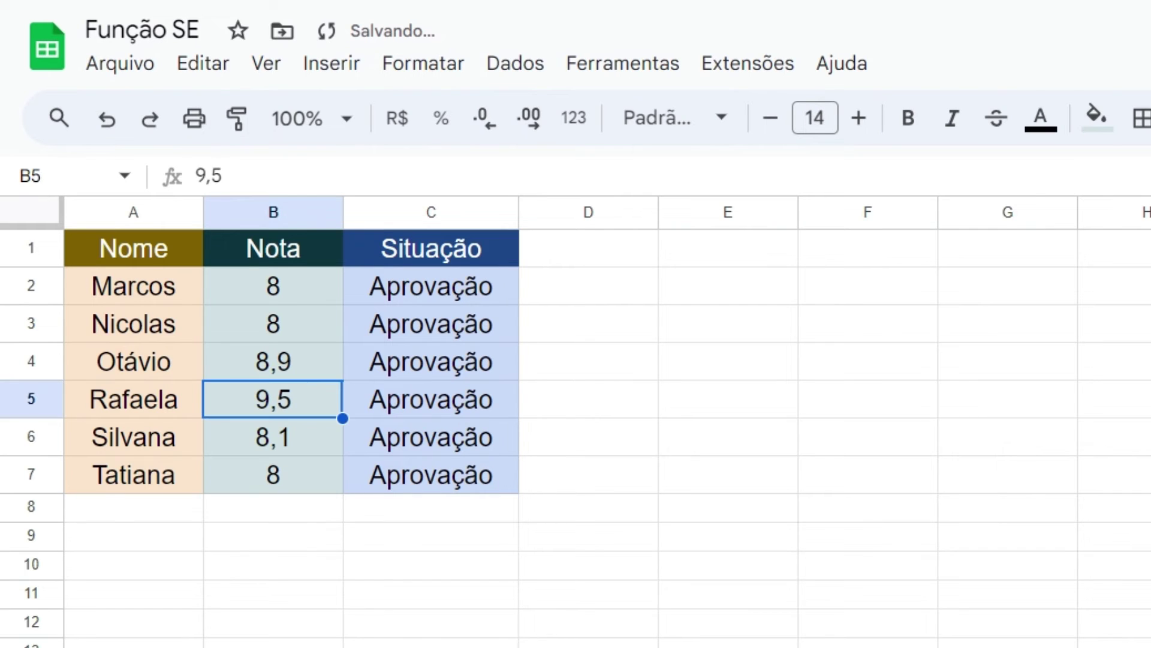
pyautogui.press('Up')
pyautogui.write('6,5')
pyautogui.press('Return')
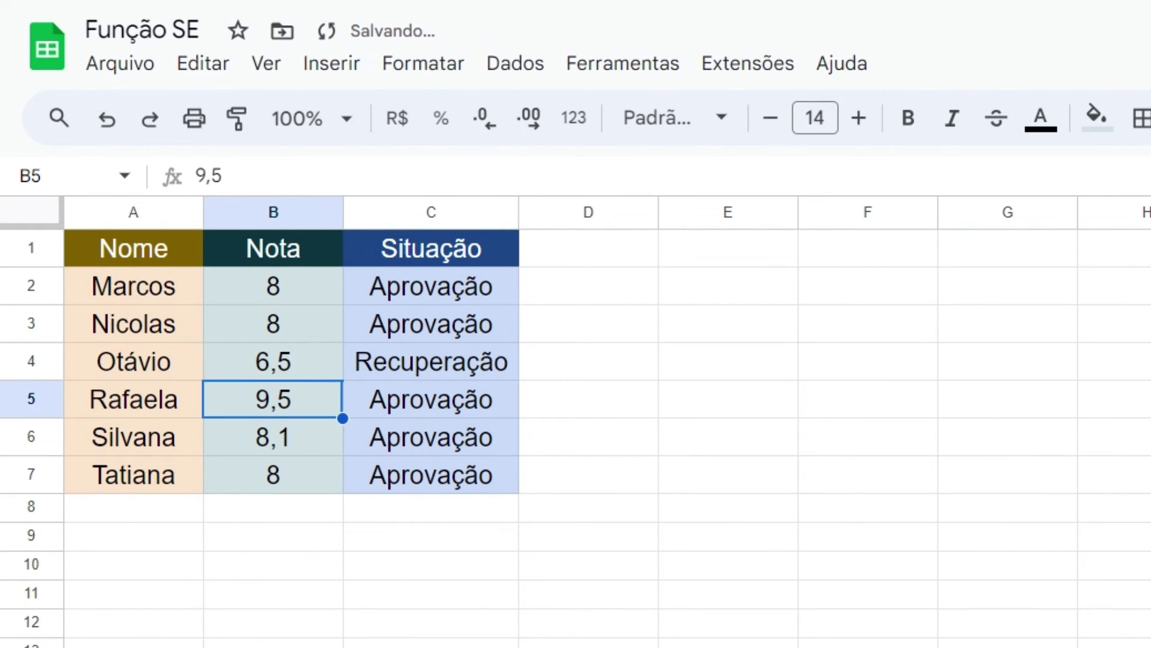
pyautogui.write('6,5')
pyautogui.press('Return')
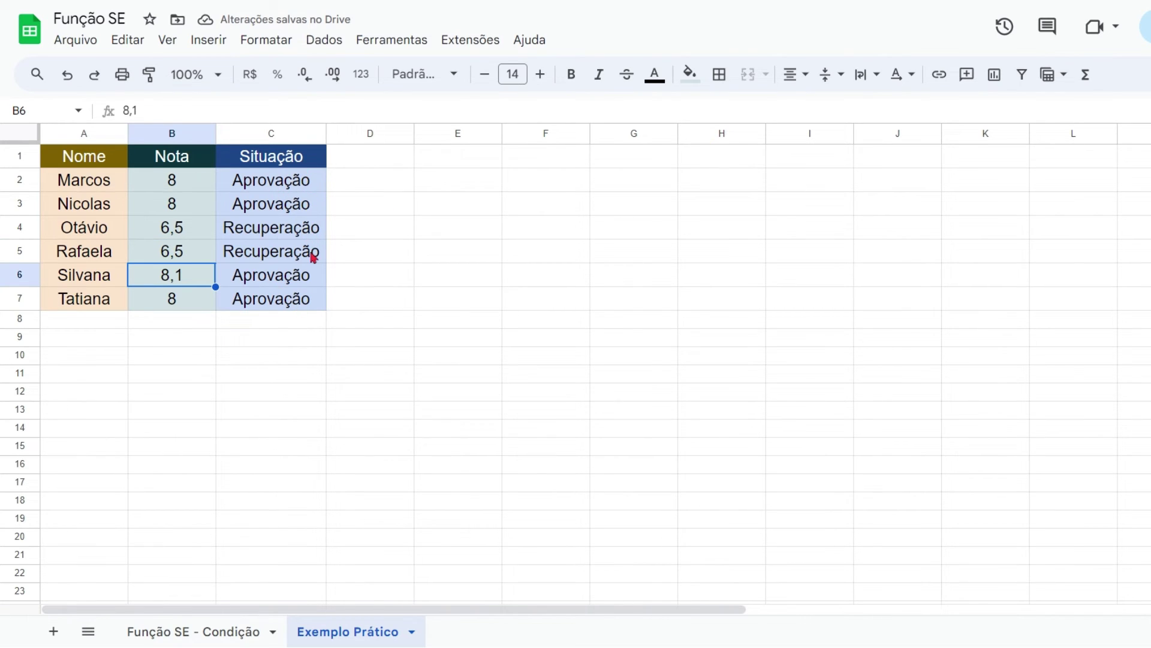
# Add a conditional formatting rule to C2:C7 that fills cells whose text is exactly "Aprovação" with the default green.
pyautogui.moveTo(310, 185); pyautogui.dragTo(305, 304)
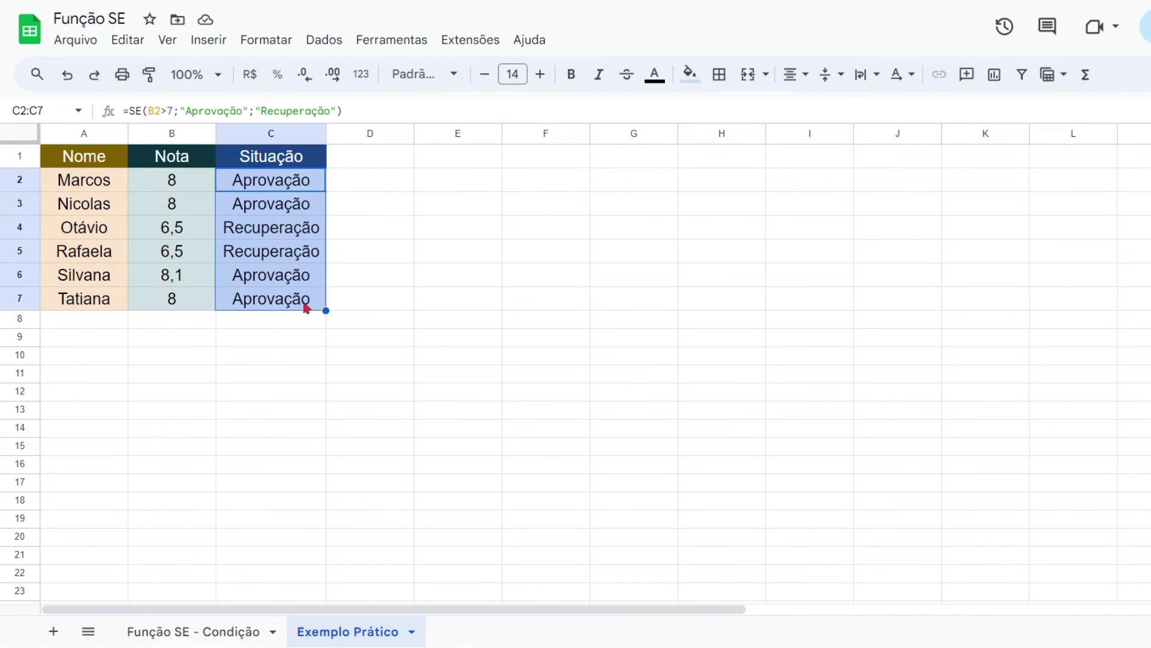
pyautogui.click(267, 43)
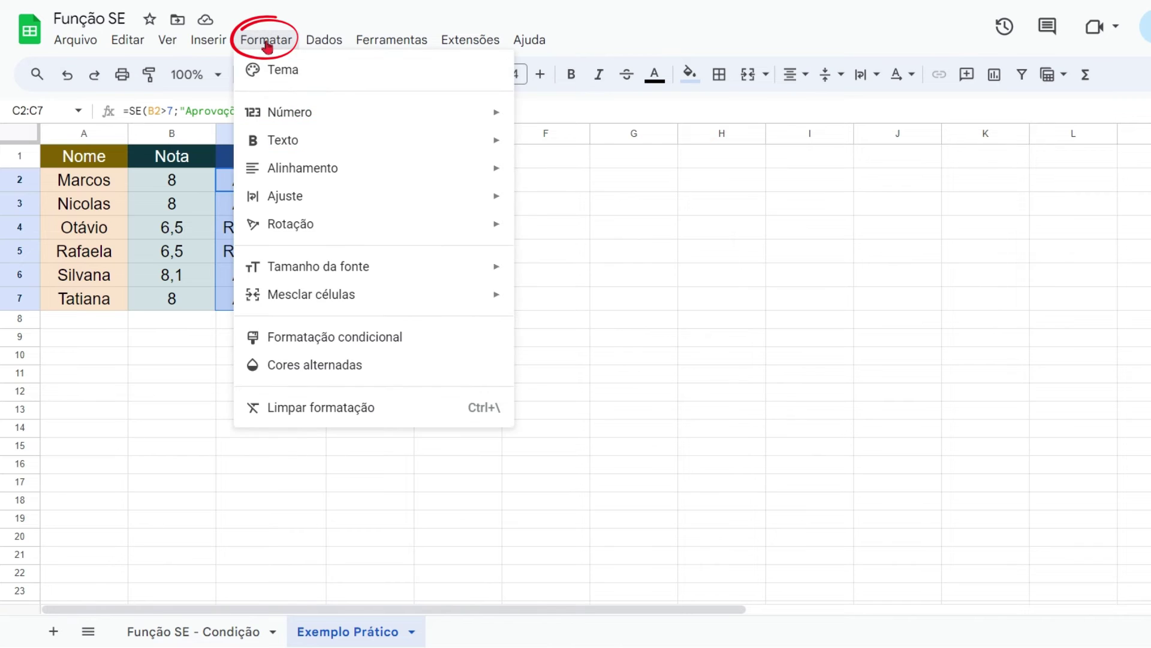
pyautogui.click(363, 345)
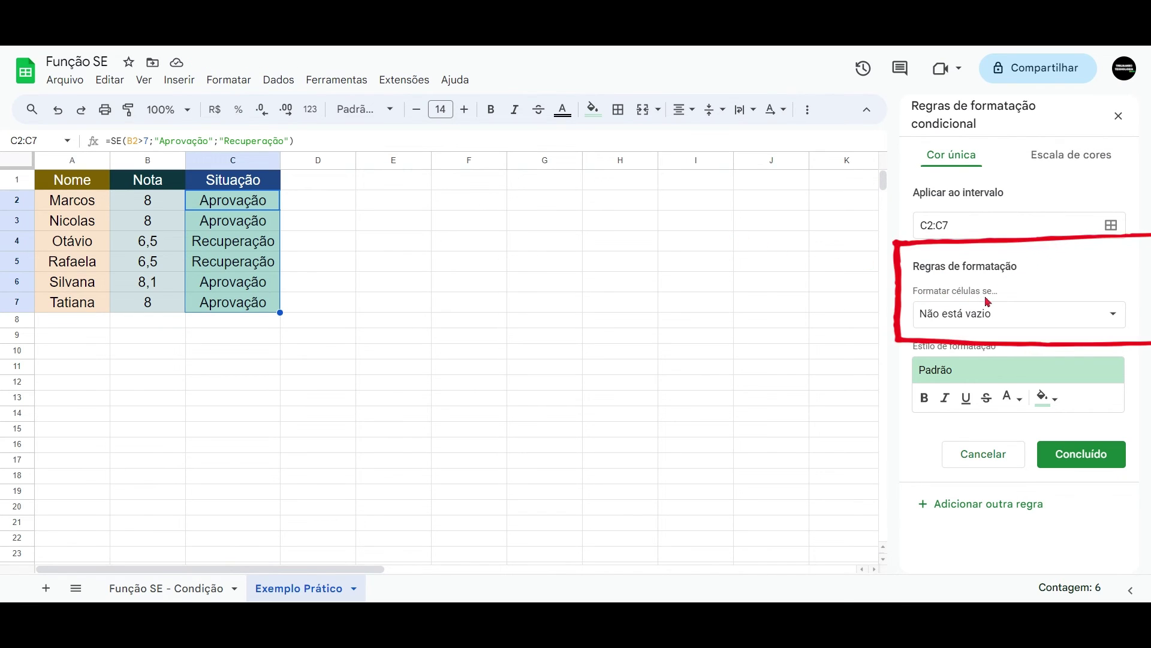
pyautogui.click(1020, 316)
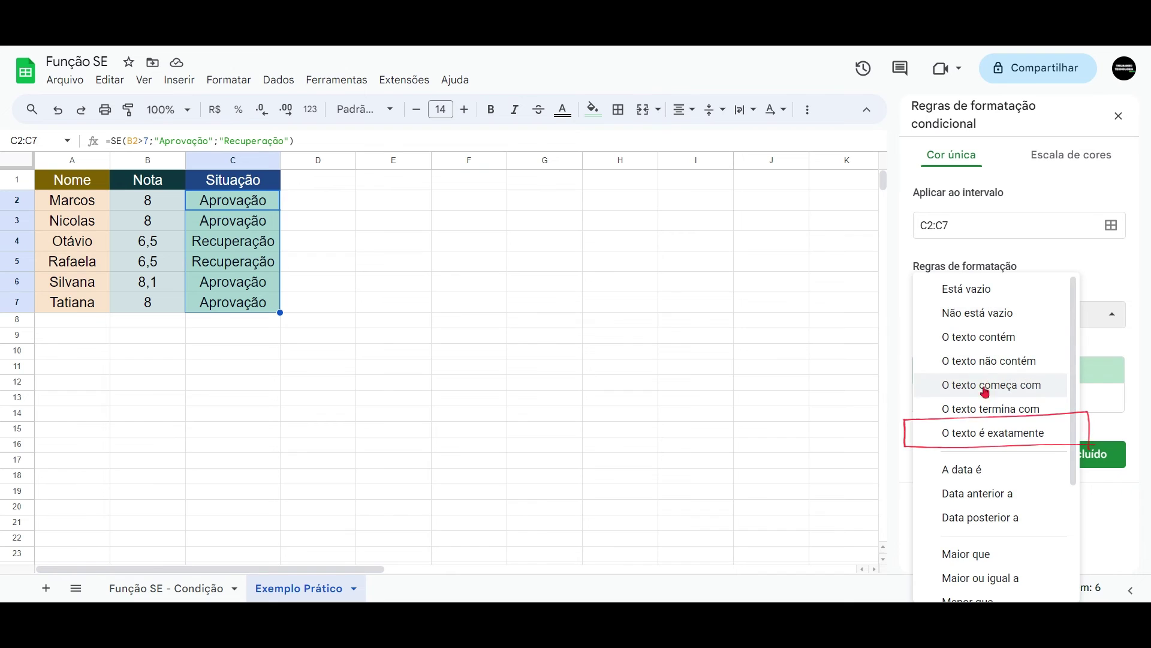
pyautogui.click(1017, 437)
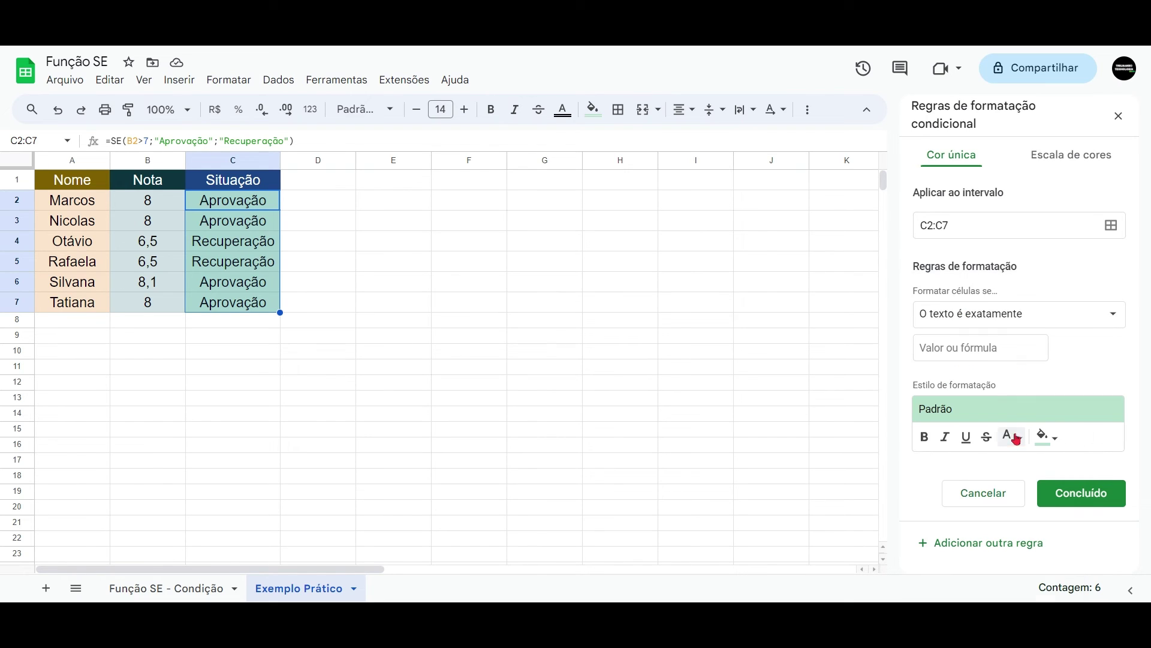
pyautogui.click(1006, 349)
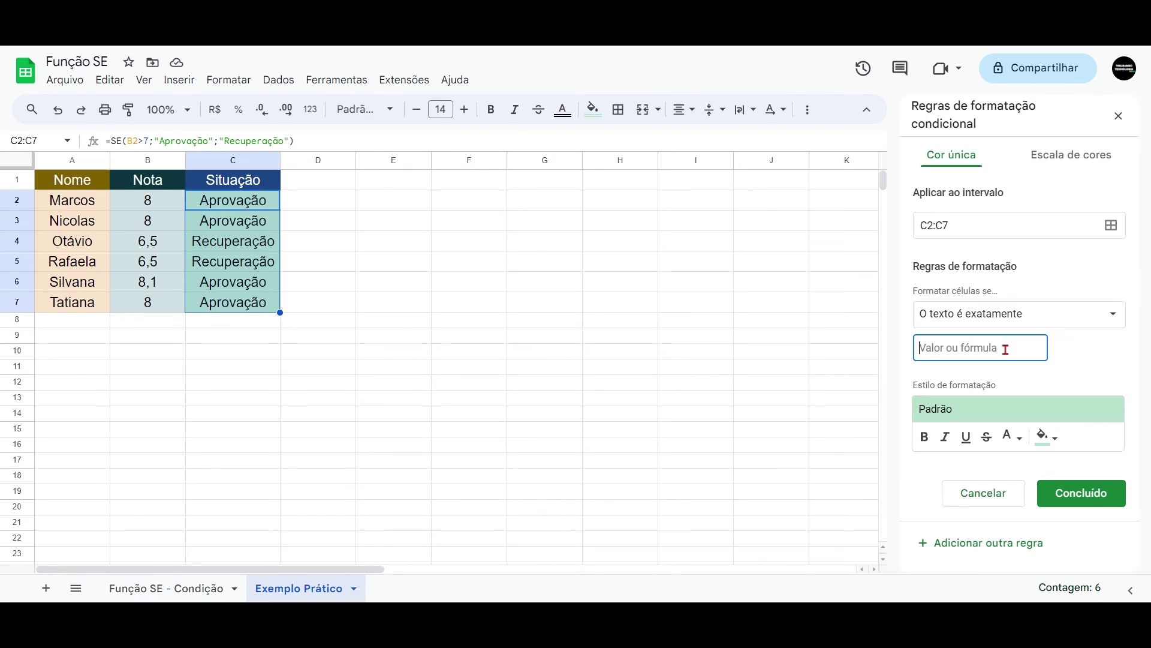
pyautogui.write('Aprovação')
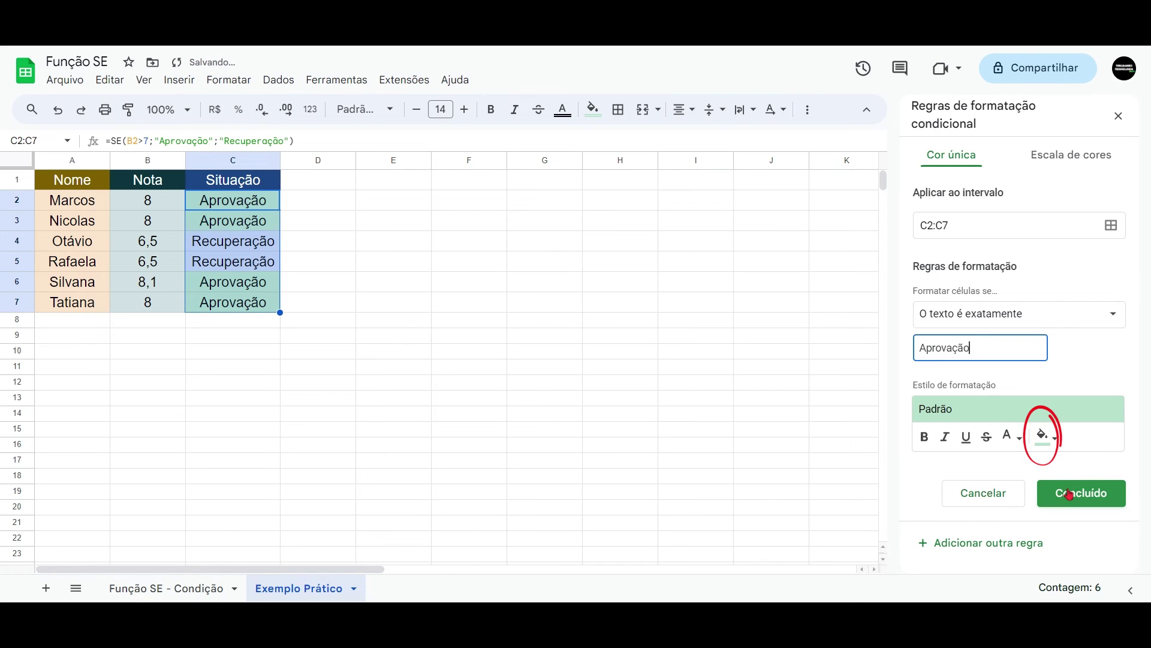
pyautogui.click(1089, 499)
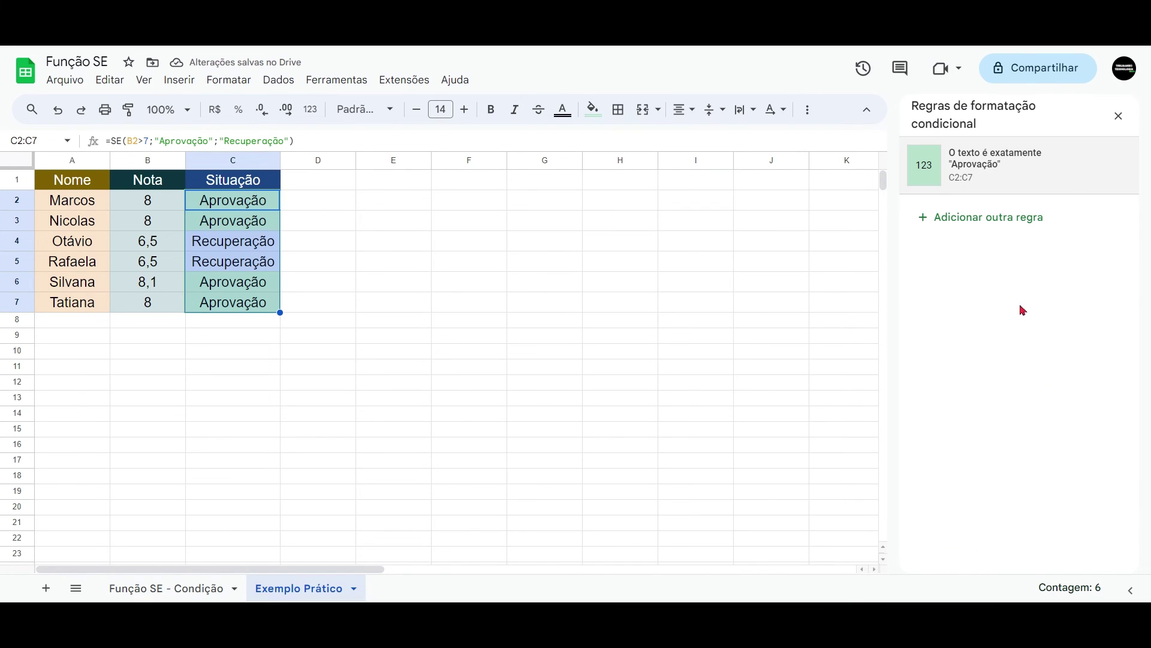
# Add a second conditional formatting rule to C2:C7 that fills cells whose text is exactly "Recuperação" with light red, and close the rules.
pyautogui.click(995, 220)
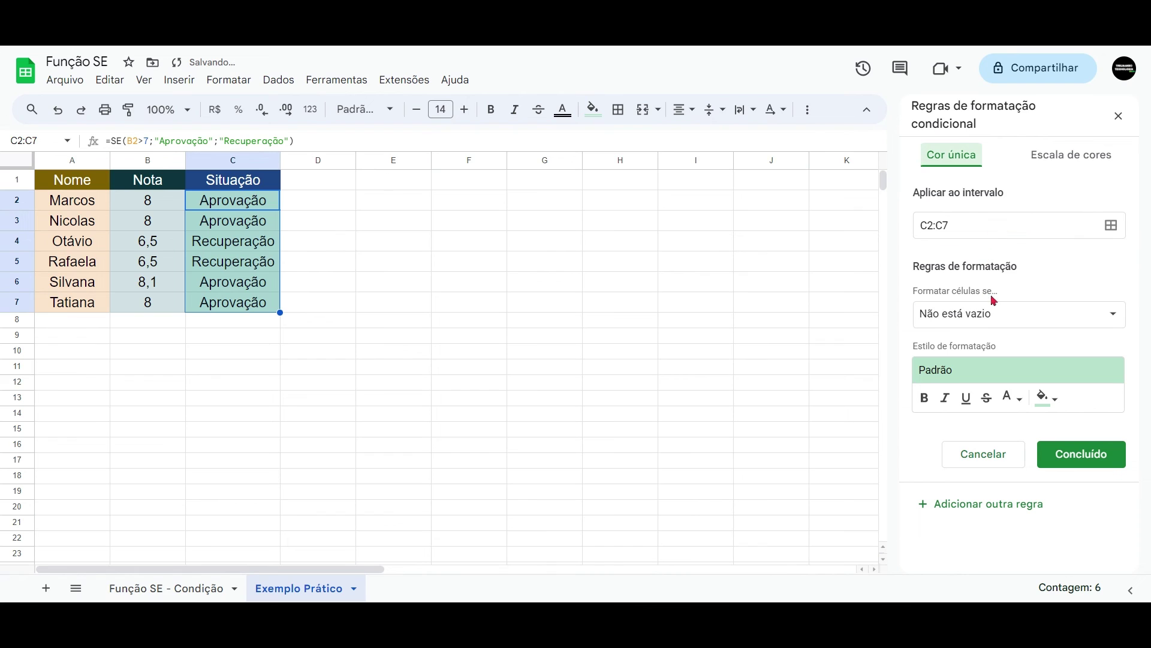
pyautogui.click(1017, 312)
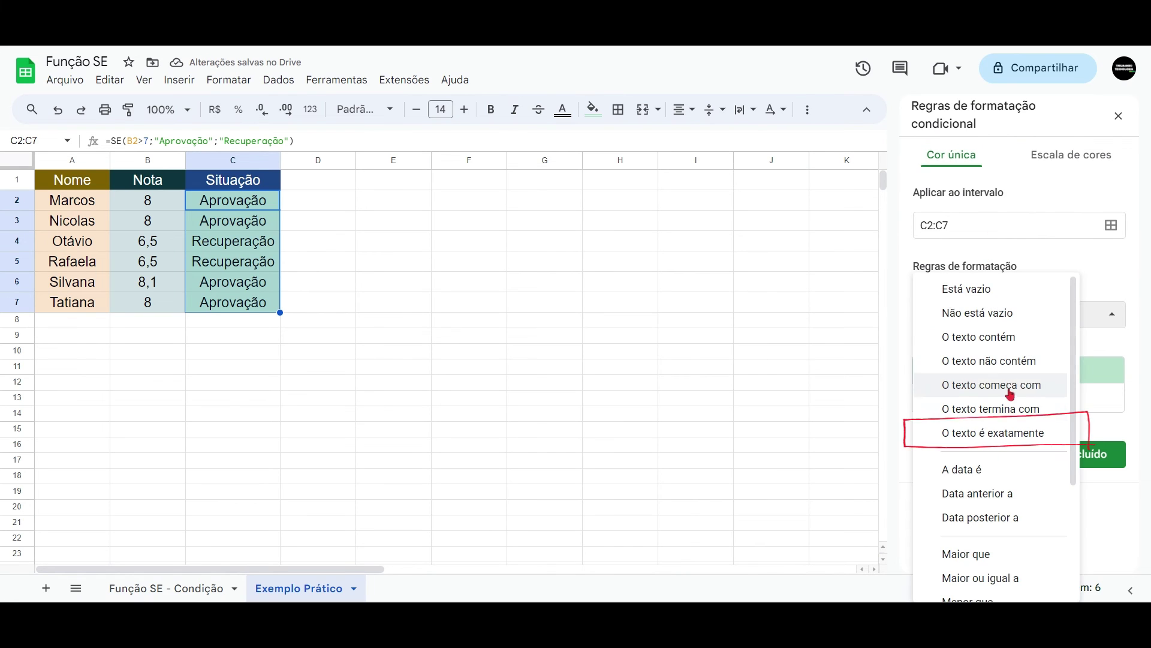
pyautogui.click(1011, 433)
pyautogui.click(981, 349)
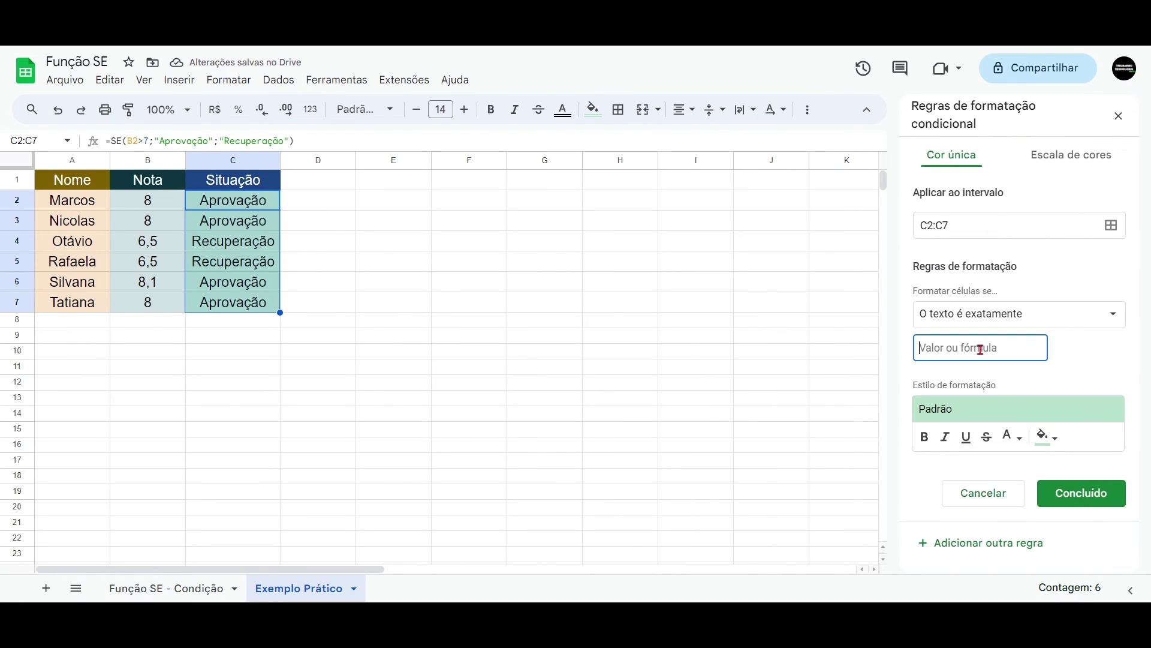
pyautogui.write('Recuperação')
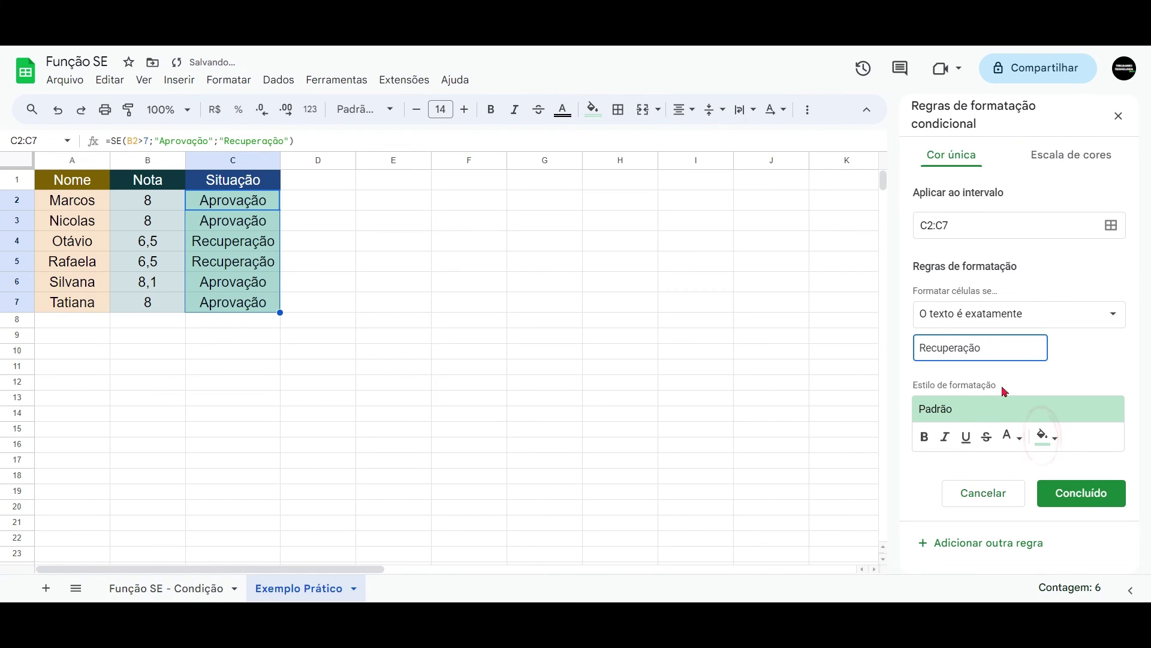
pyautogui.click(1054, 440)
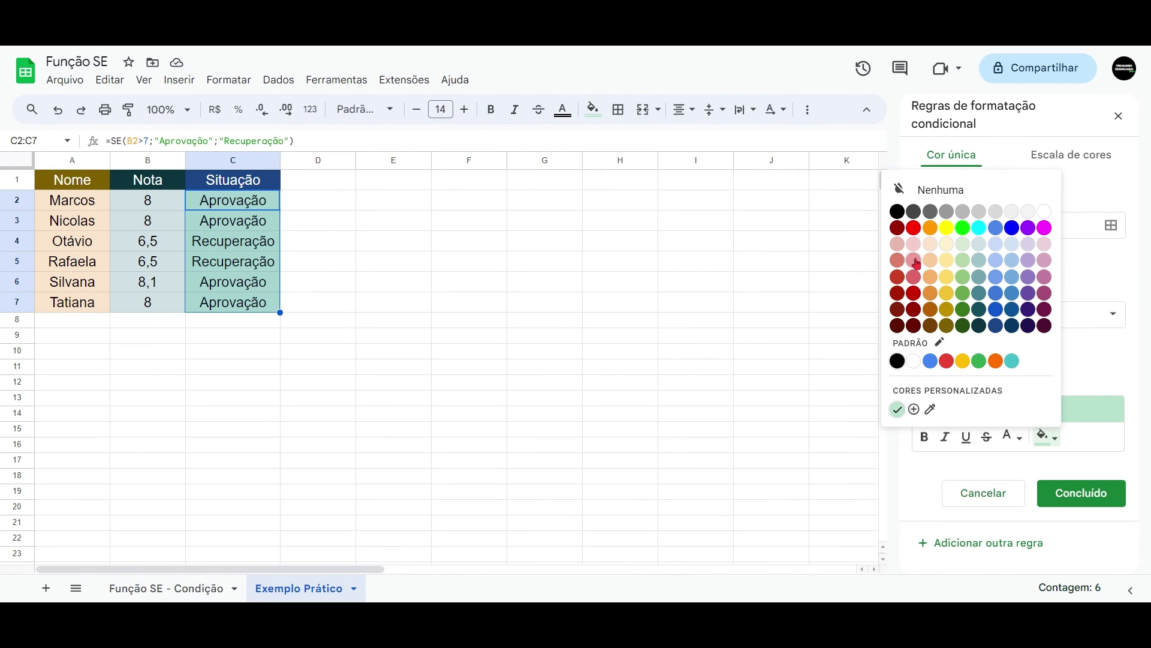
pyautogui.click(915, 262)
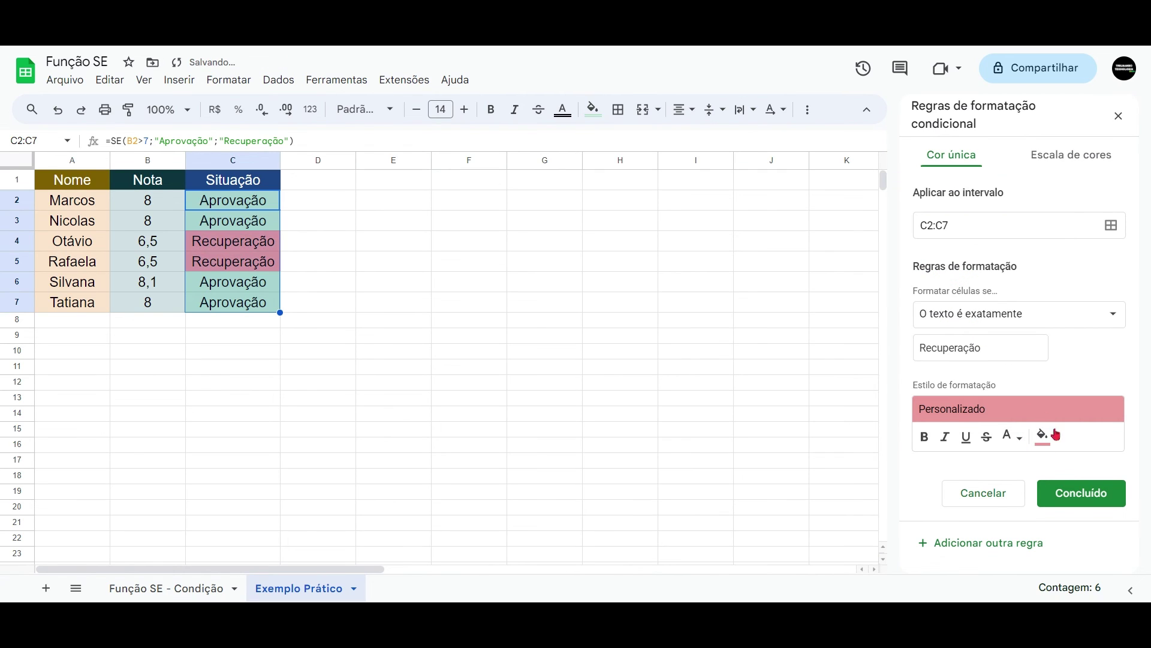
pyautogui.click(1087, 503)
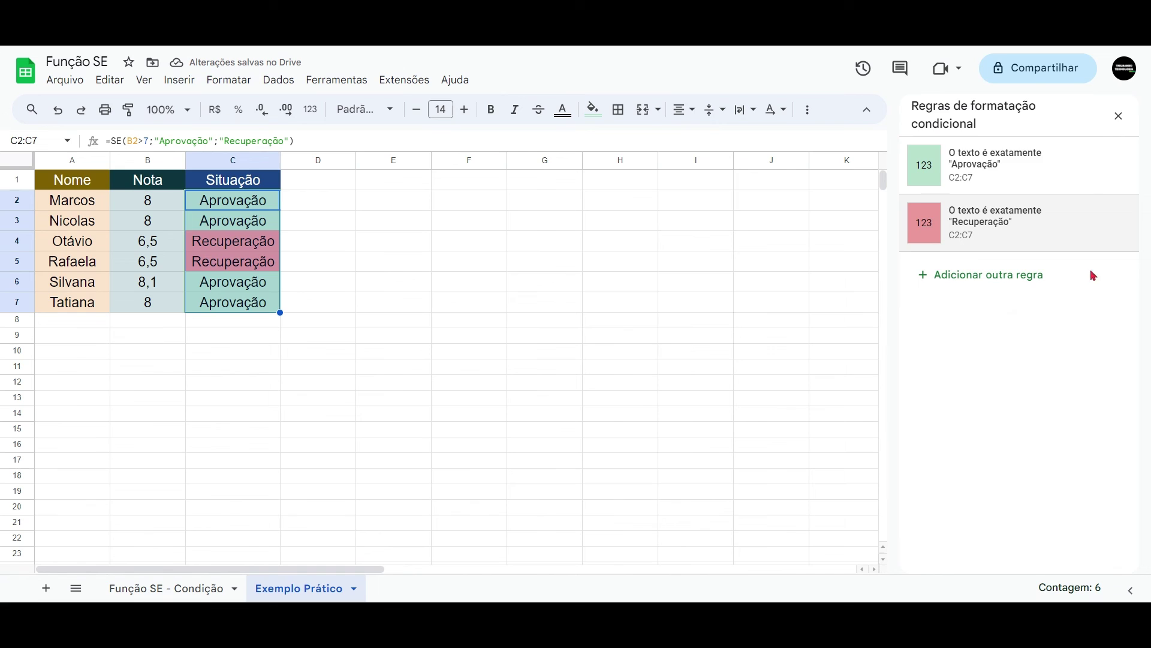
pyautogui.click(1118, 115)
pyautogui.click(358, 242)
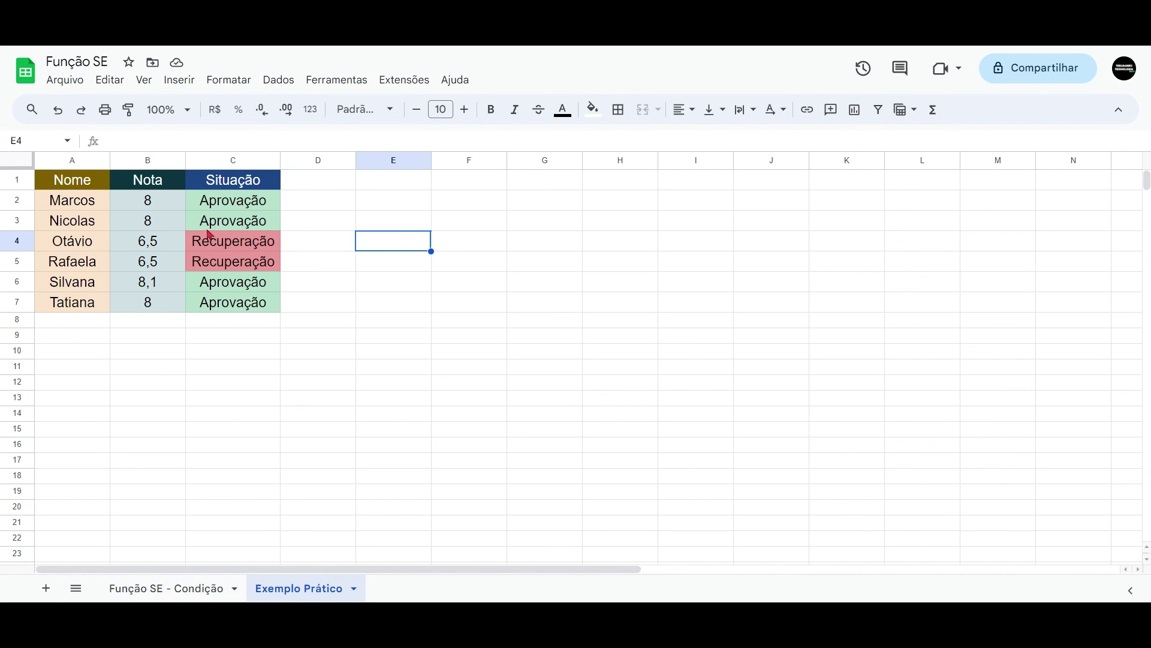
# Test the conditional formatting by entering 6 as the grade in every cell from B2 to B7.
pyautogui.click(157, 202)
pyautogui.write('6')
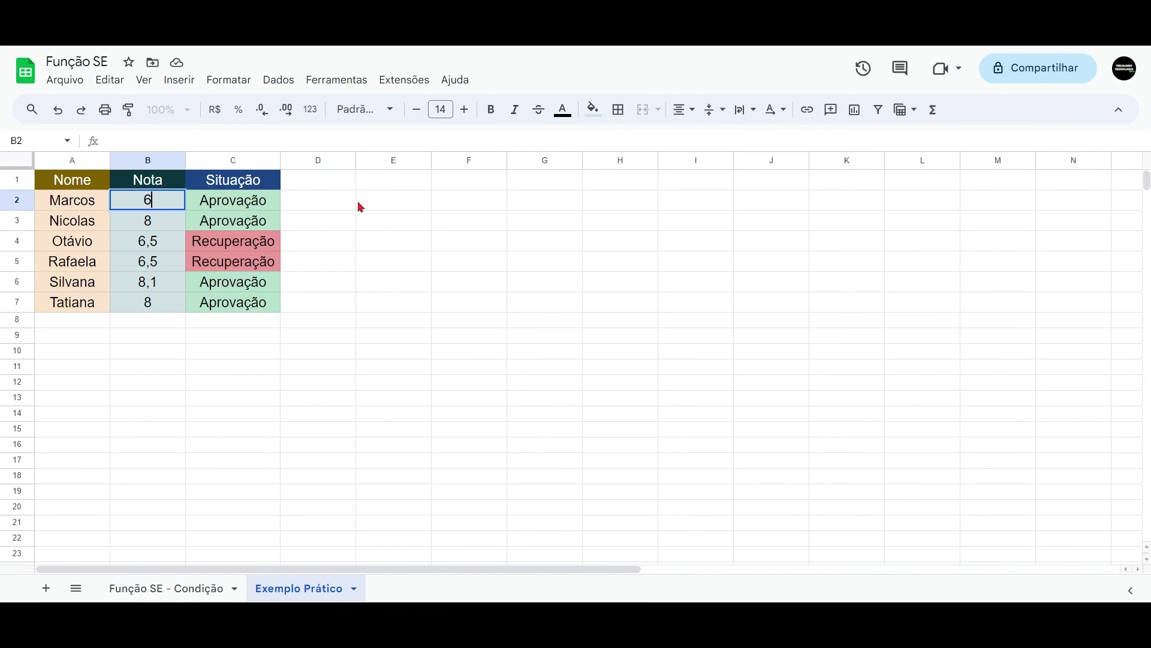
pyautogui.press('Return')
pyautogui.write('6')
pyautogui.press('Return')
pyautogui.write('6')
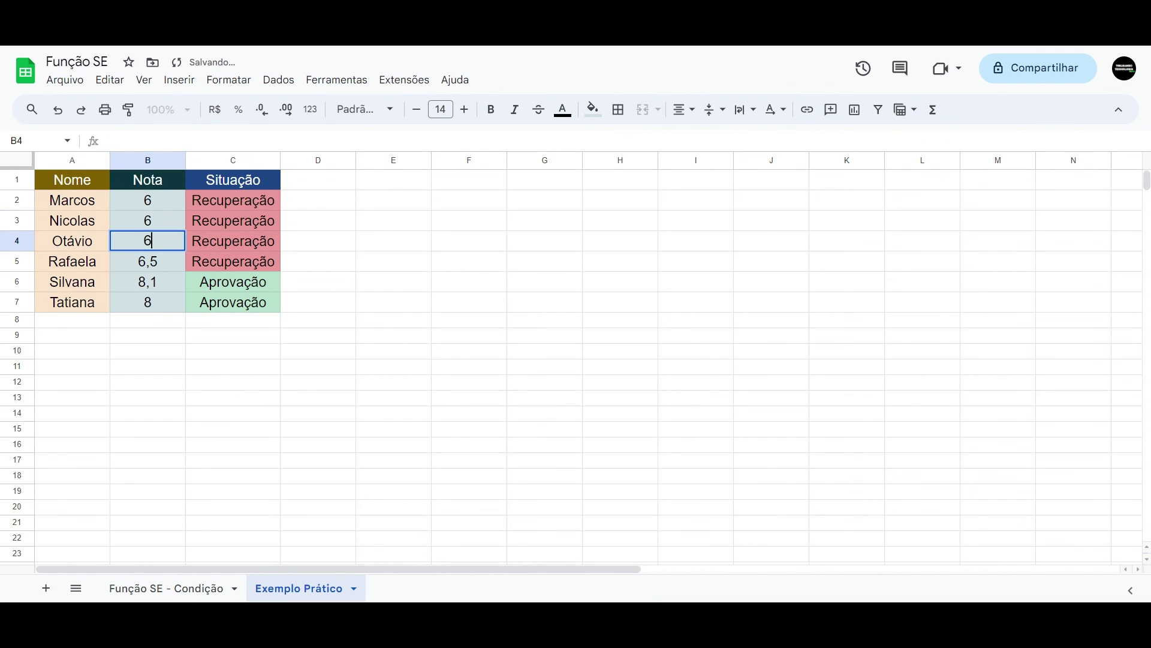
pyautogui.press('Return')
pyautogui.write('6')
pyautogui.press('Return')
pyautogui.write('6')
pyautogui.press('Return')
pyautogui.write('6')
pyautogui.press('Return')
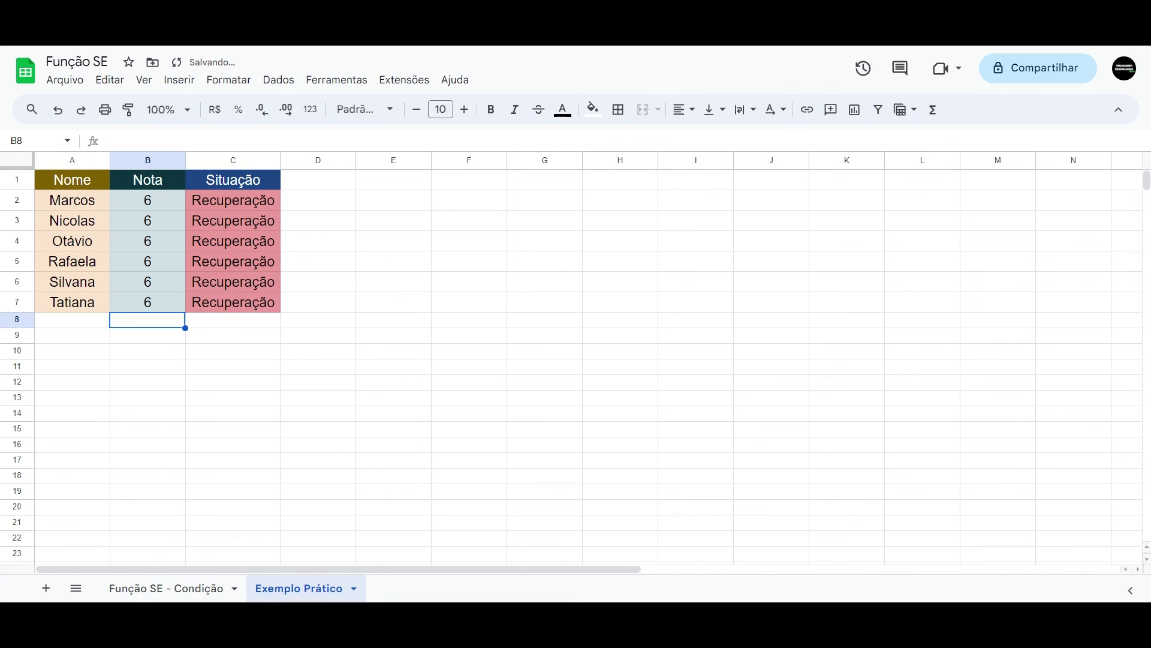
# Replace all the grades from B2 to B7 with 8 and deselect the Nota column.
pyautogui.press('Up')
pyautogui.press('Up')
pyautogui.press('Up')
pyautogui.press('Up')
pyautogui.press('Up')
pyautogui.press('Up')
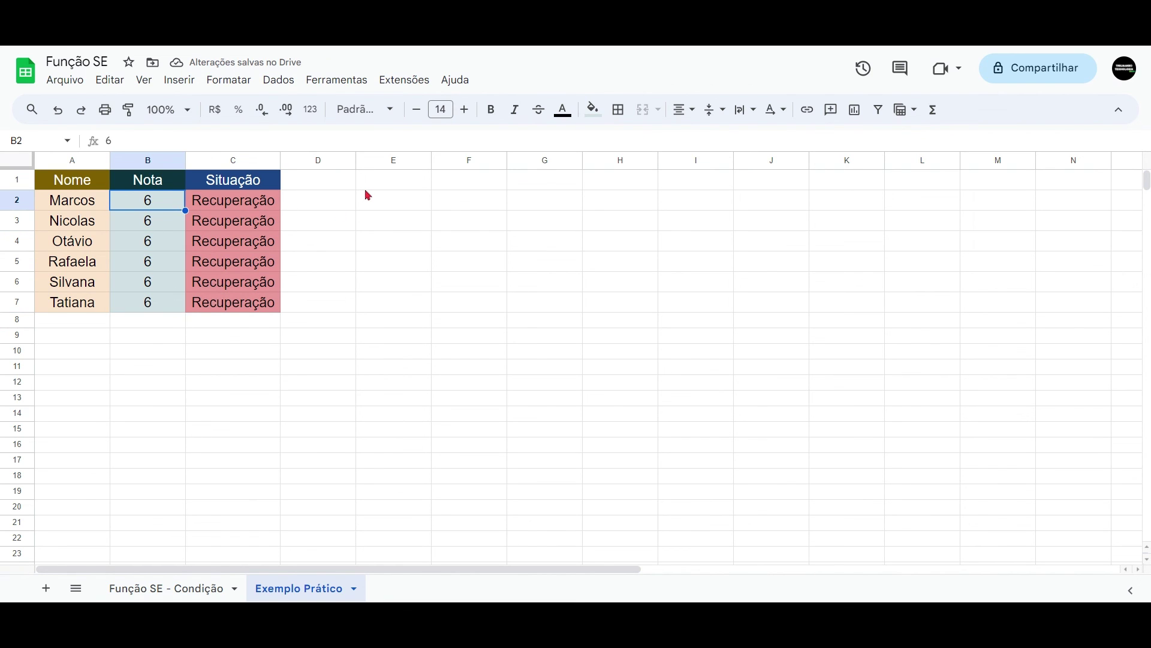
pyautogui.write('8')
pyautogui.press('Return')
pyautogui.write('8')
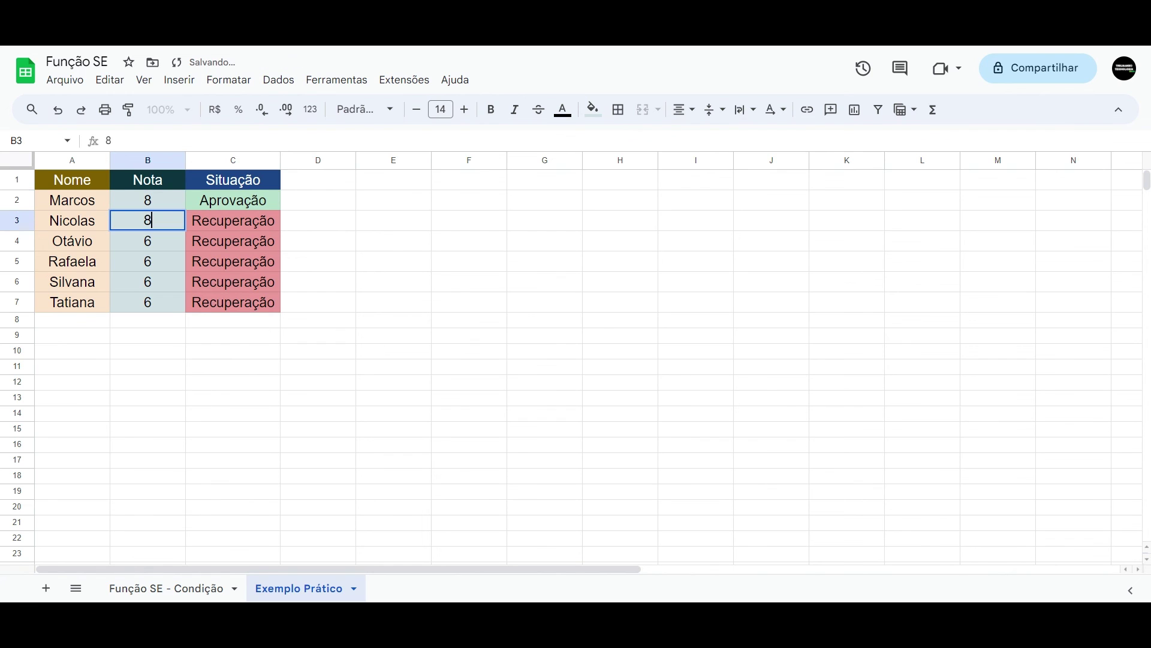
pyautogui.press('Return')
pyautogui.write('8')
pyautogui.press('Return')
pyautogui.write('8')
pyautogui.press('Return')
pyautogui.write('8')
pyautogui.press('Return')
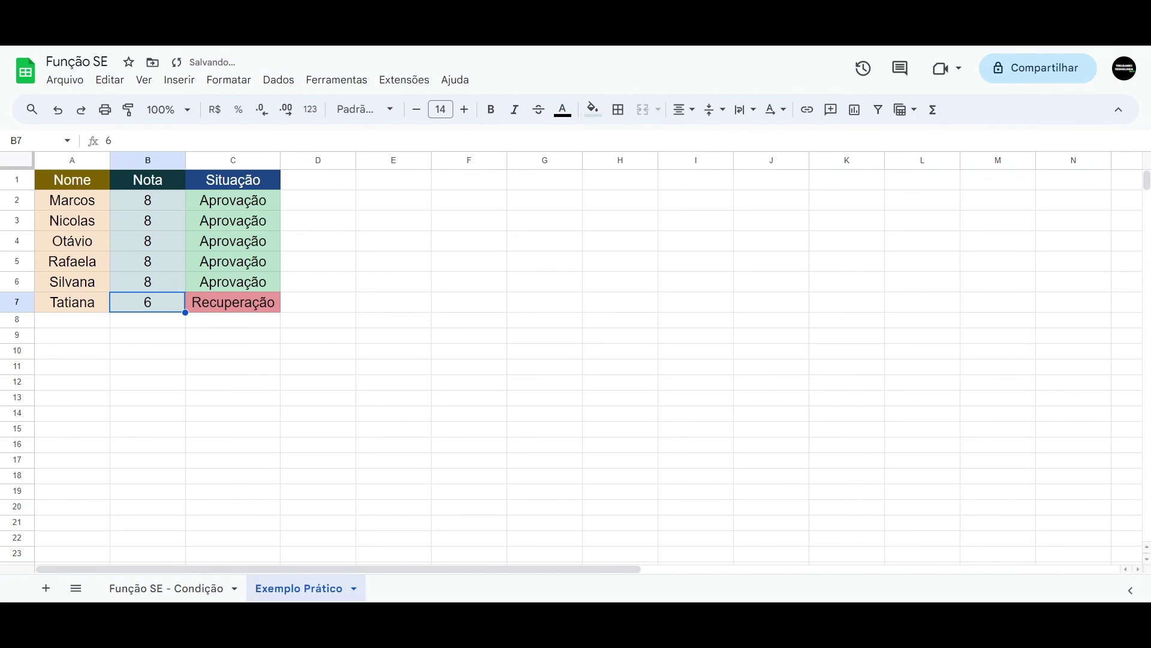
pyautogui.write('8')
pyautogui.press('Return')
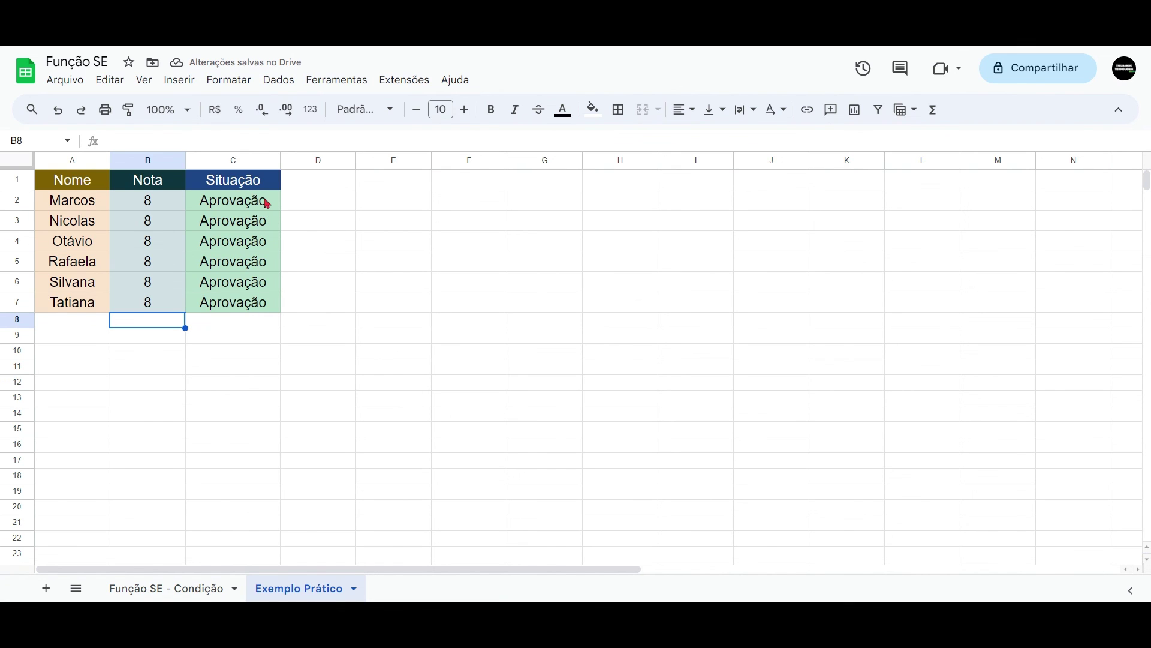
pyautogui.click(315, 187)
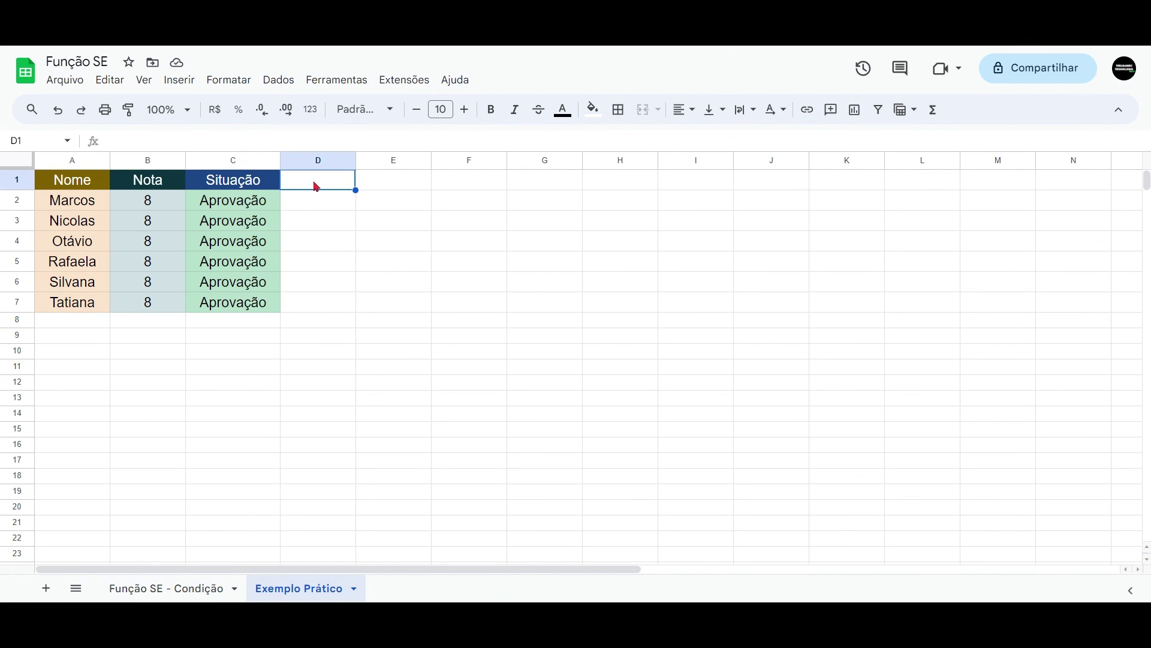